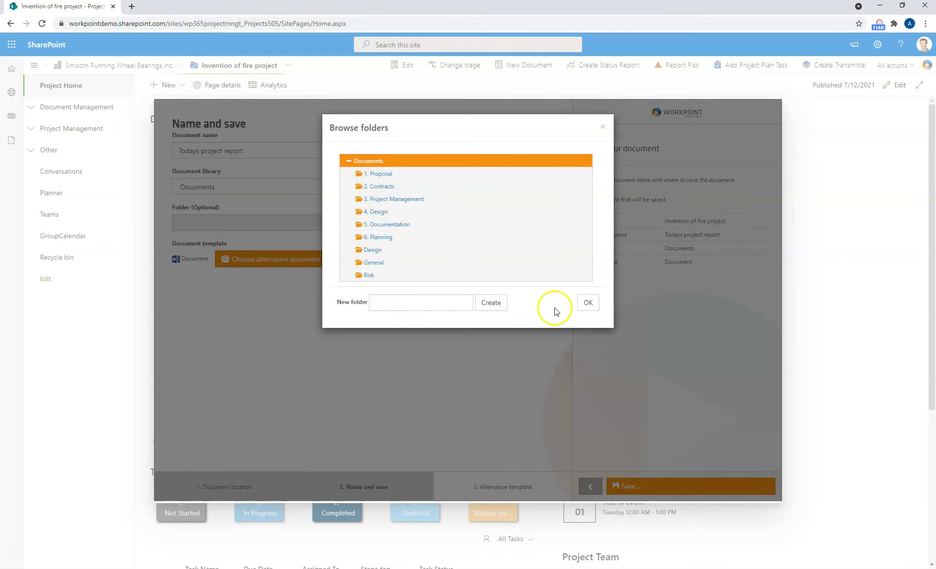
- Confirm the Documents root as the save location and choose the Project Description template after previewing its merge fields
click(589, 303)
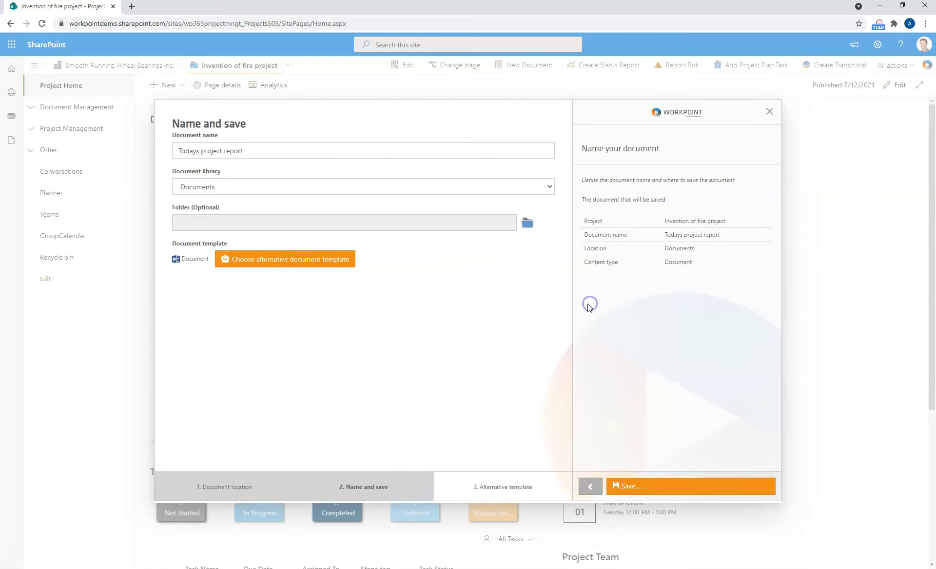
click(291, 264)
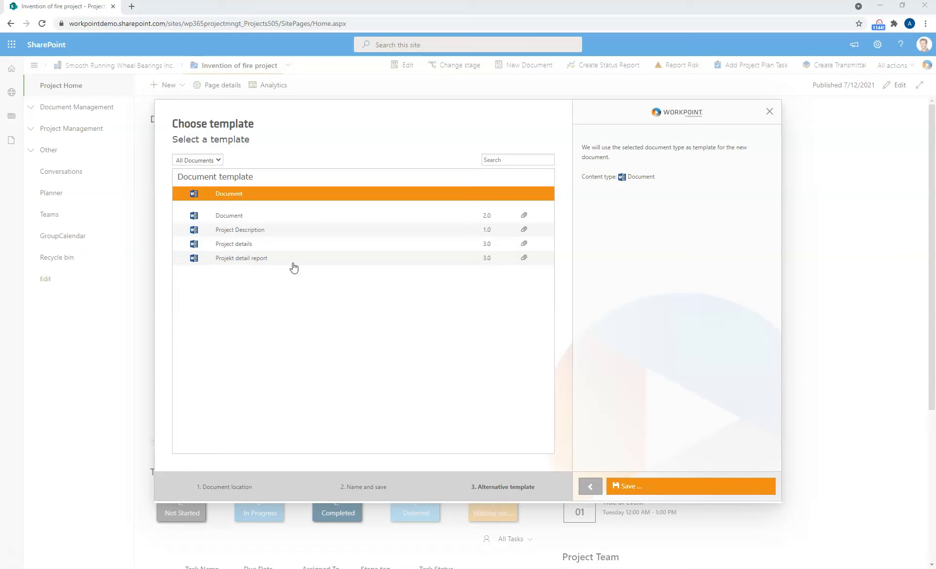
click(286, 230)
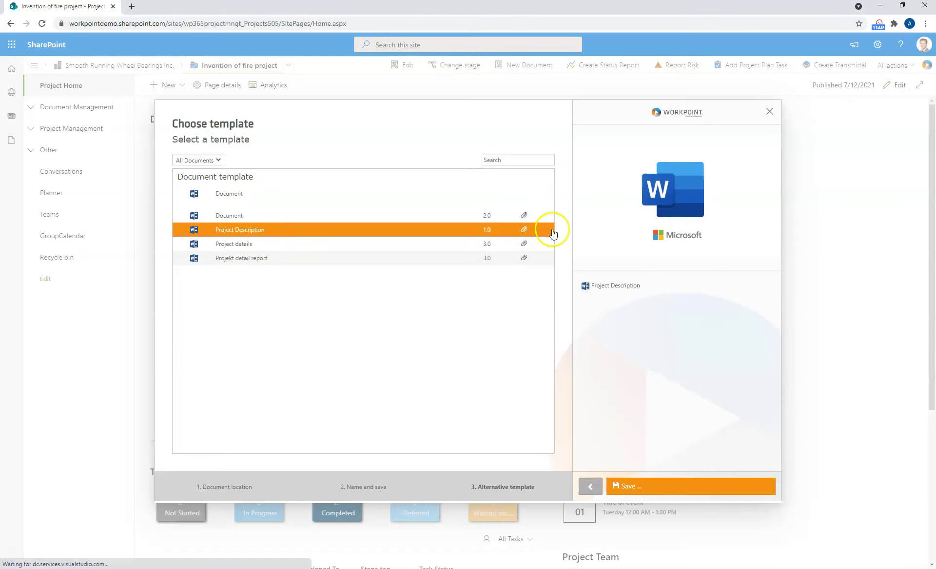
click(654, 199)
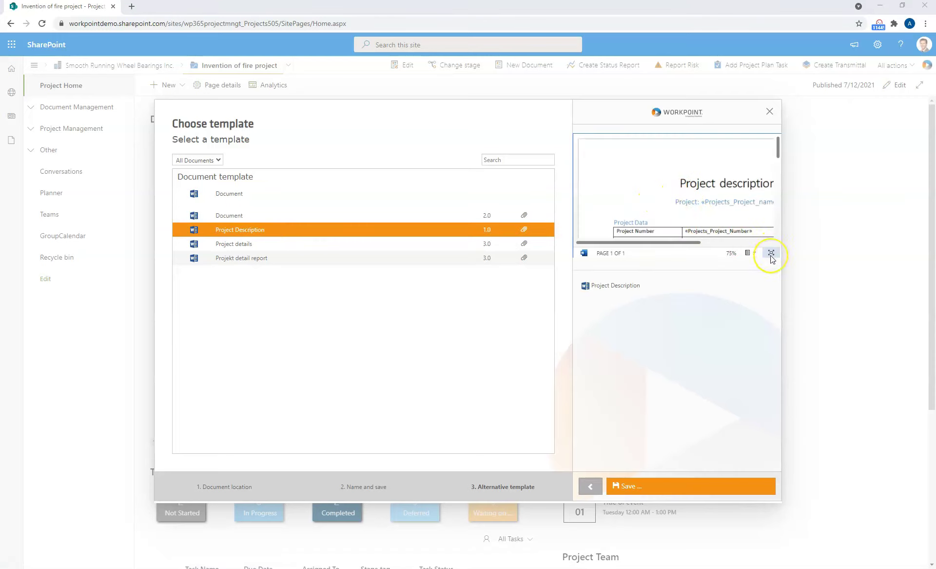
scroll(734, 195, down, 1)
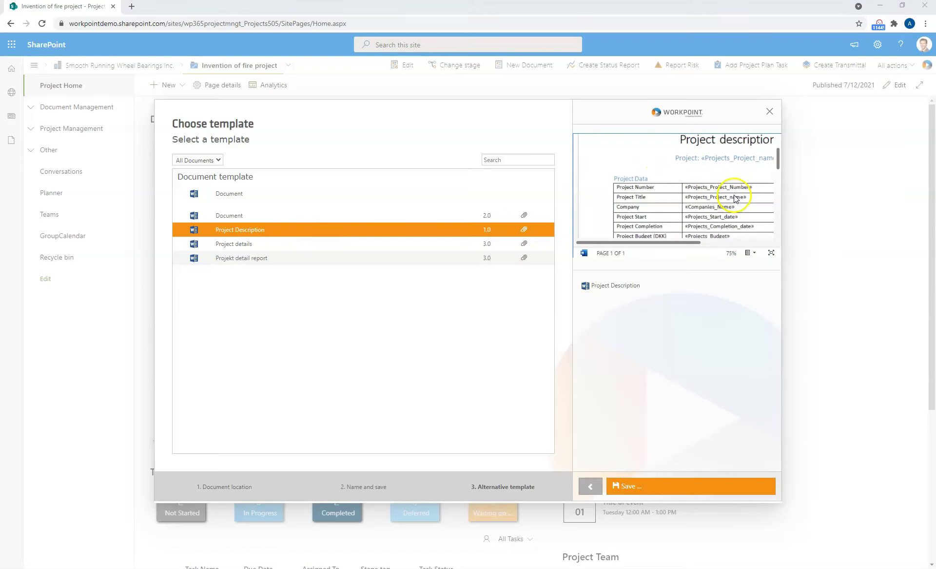
scroll(705, 174, down, 3)
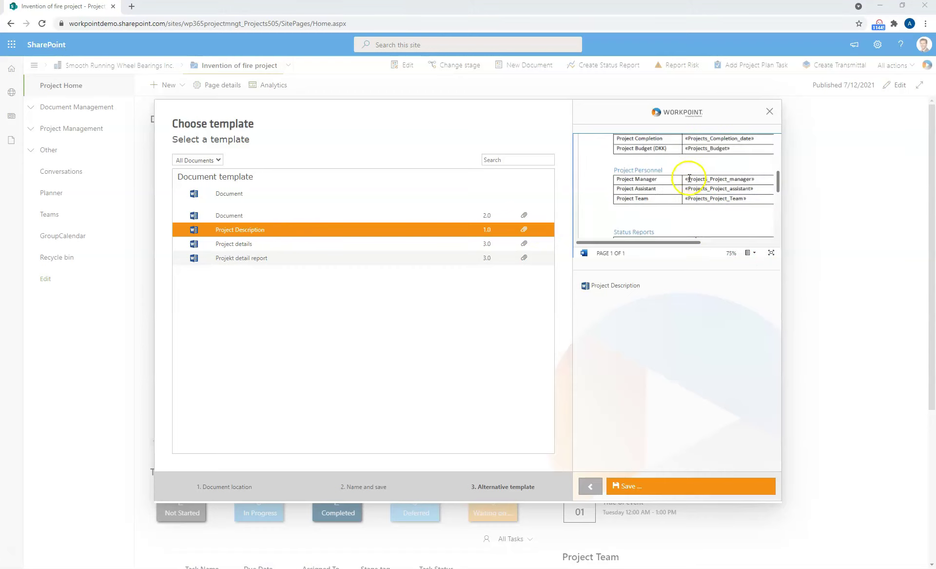
scroll(685, 190, up, 5)
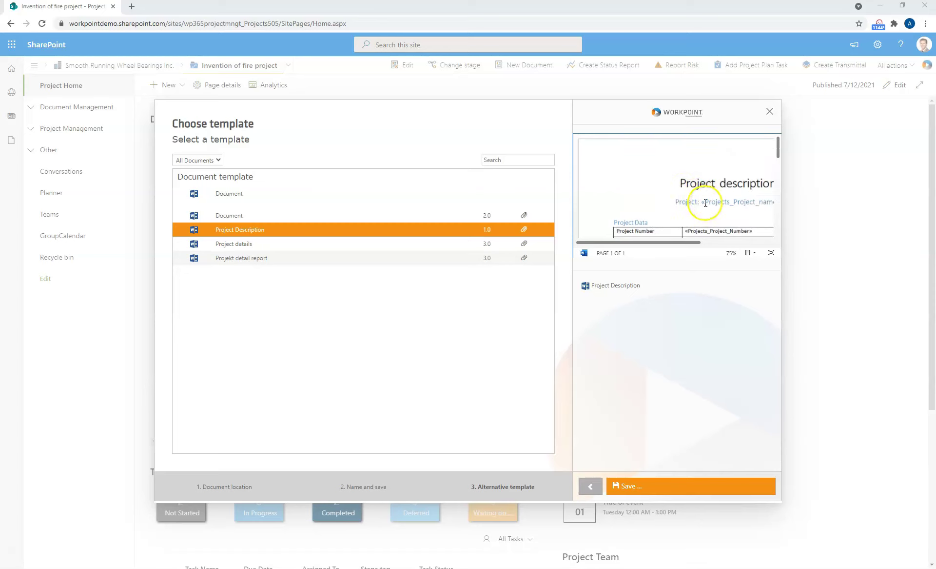
scroll(713, 200, down, 1)
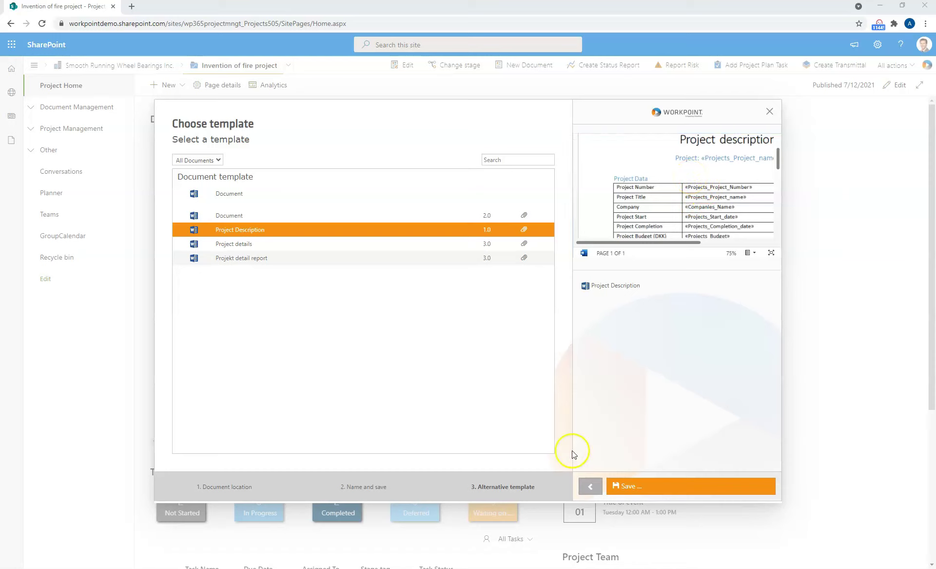
- Save the new document for editing in desktop Word, and close it after checking the filled-in project data
click(639, 486)
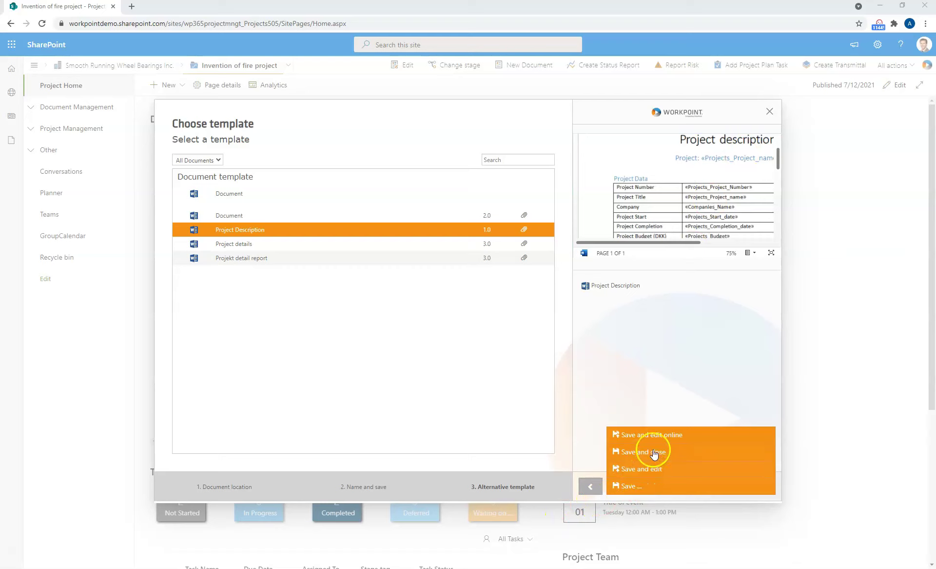
click(655, 469)
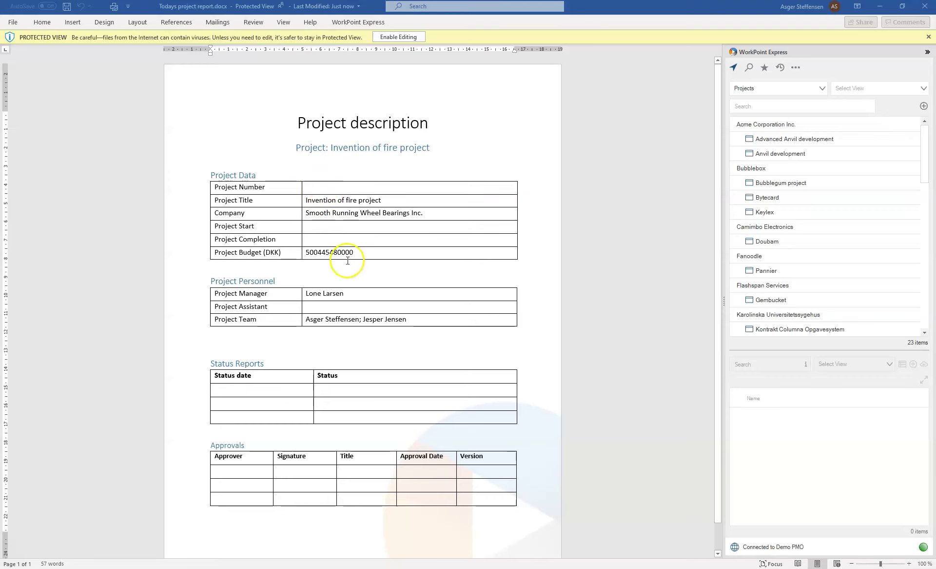
click(336, 306)
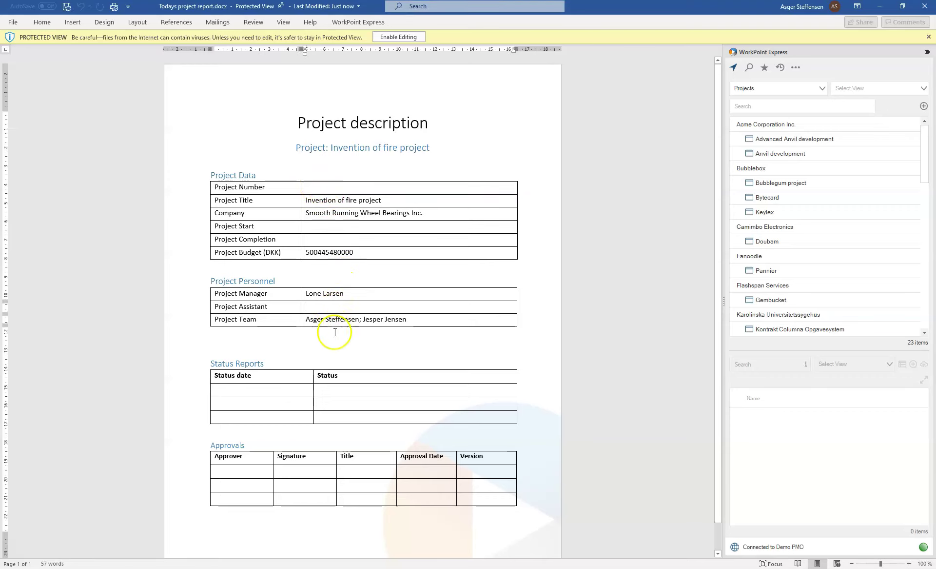
click(276, 345)
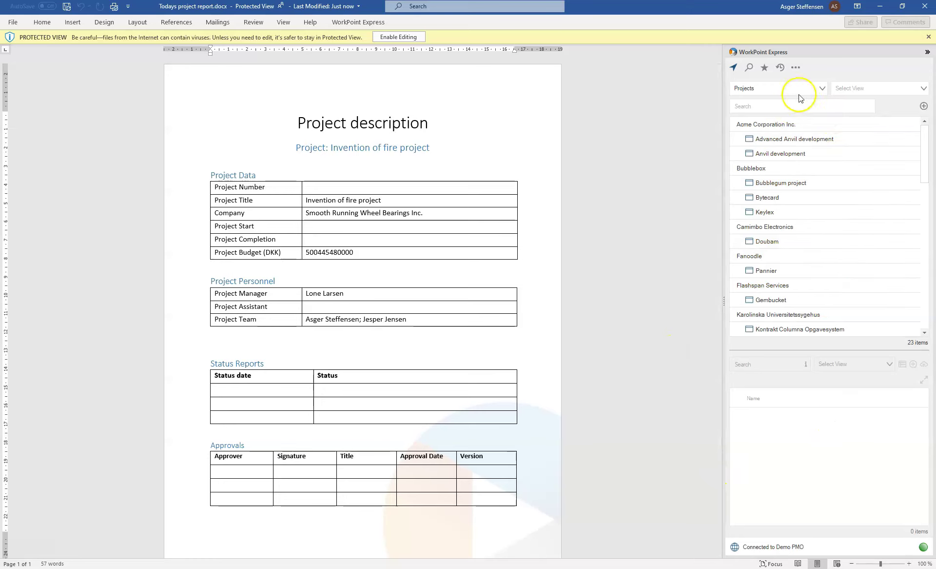
click(927, 6)
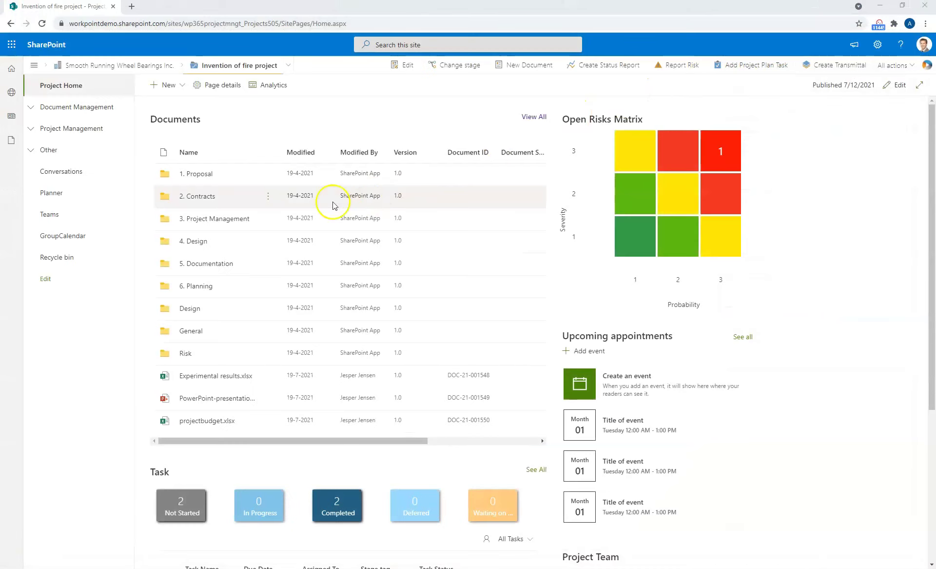
- In the project's Documents library, start sending Todays project report.docx to another project
click(30, 108)
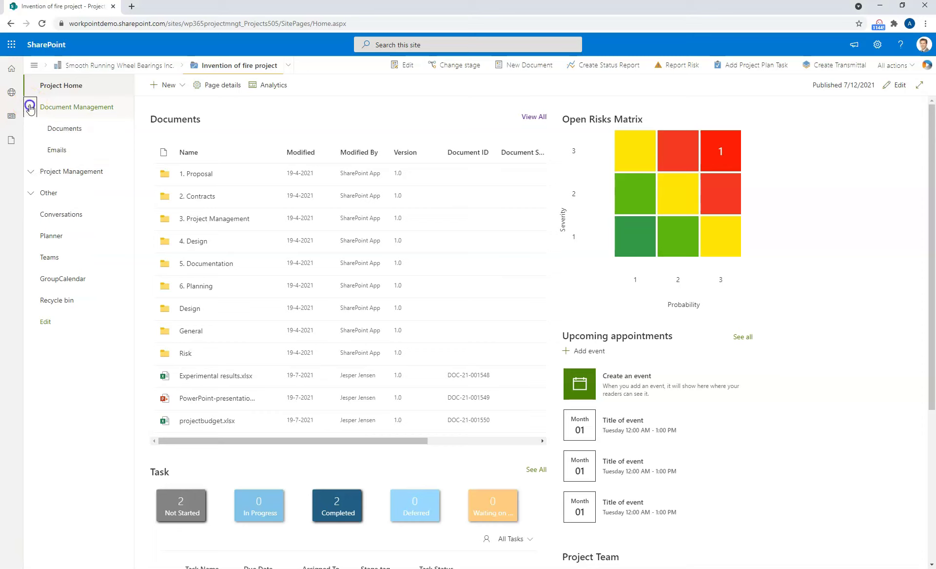
click(62, 128)
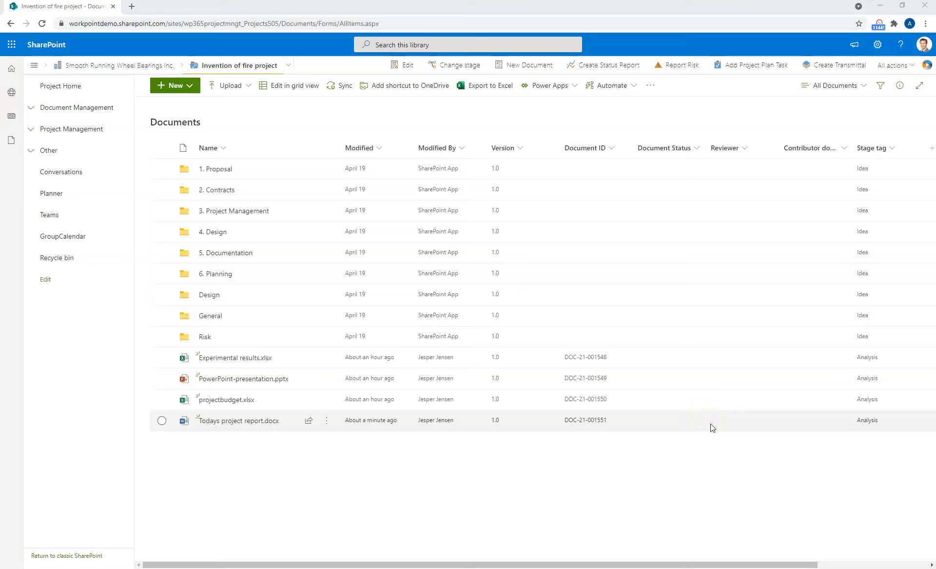
click(660, 424)
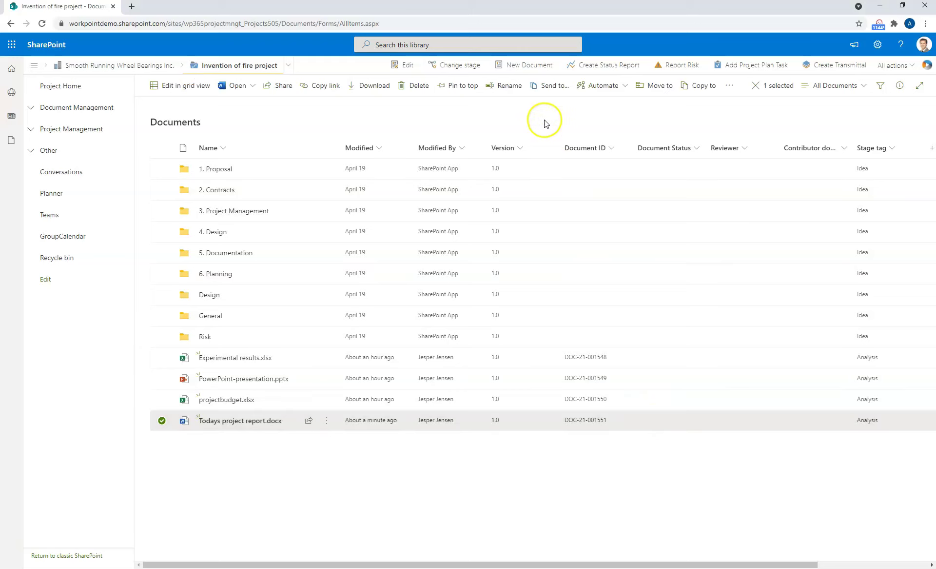
click(549, 87)
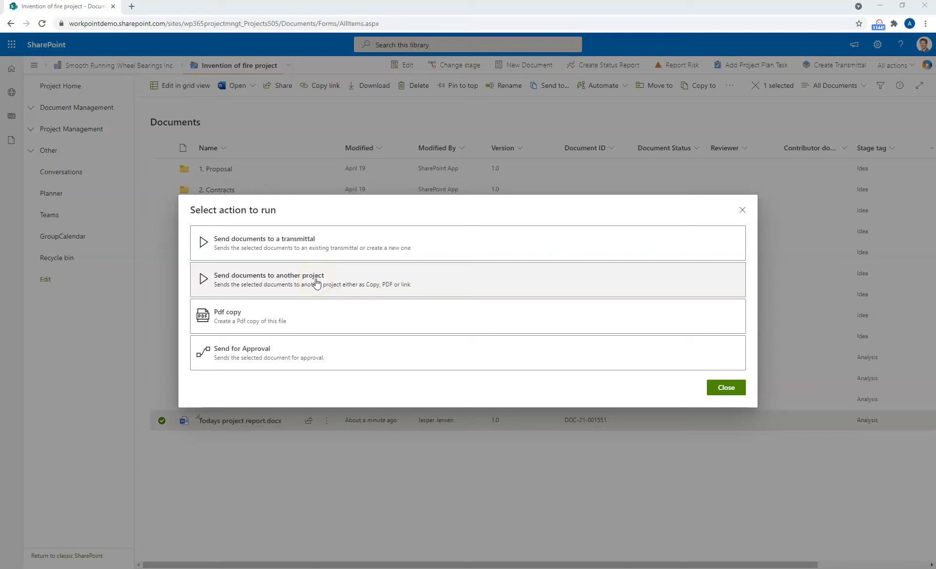
click(316, 282)
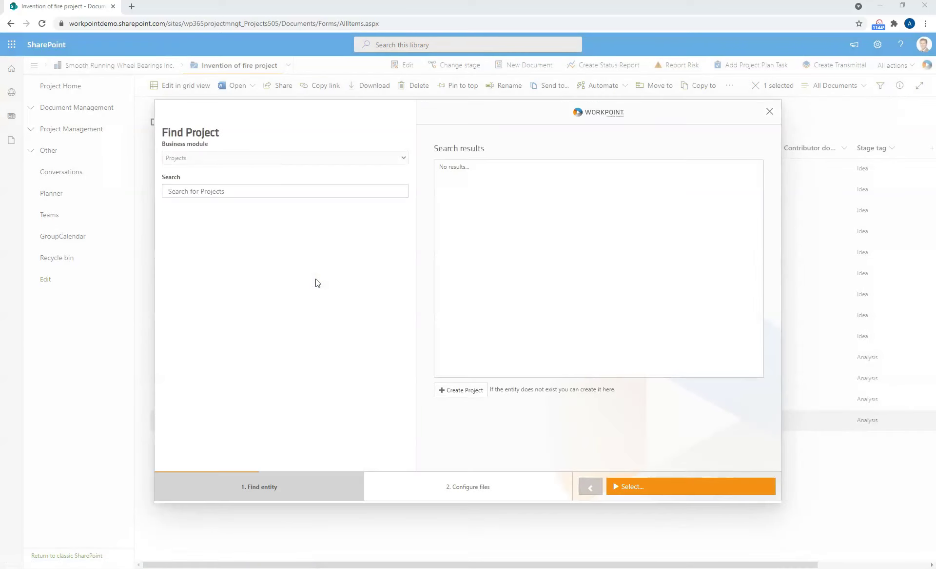
- Search the projects for "st", select Stone wheel prototype as the destination and continue to the file configuration
click(242, 188)
text(sto)
key(BackSpace)
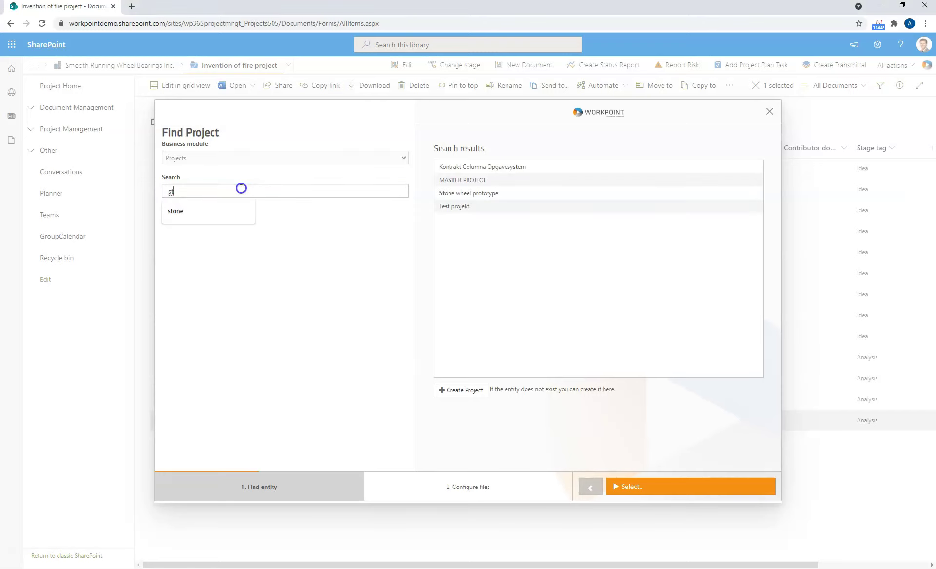
click(488, 197)
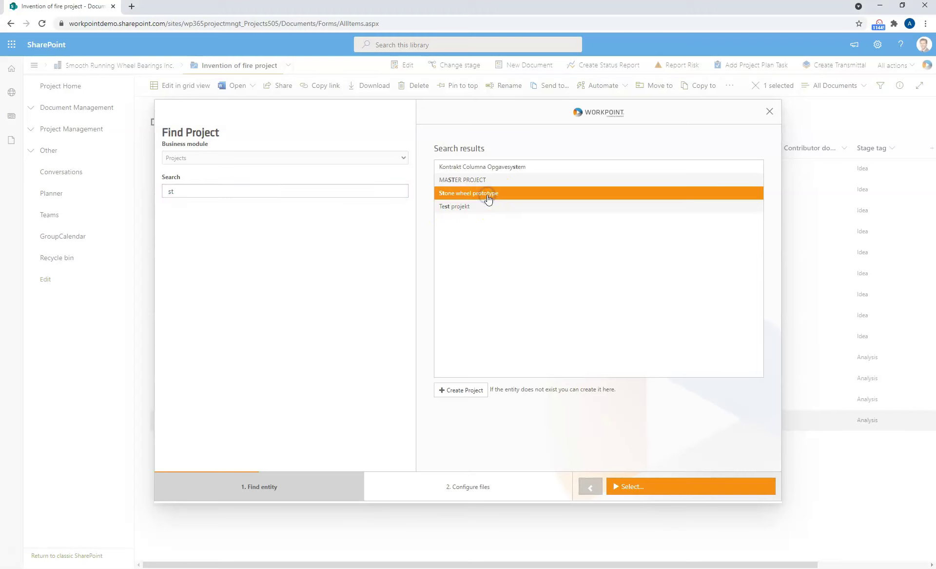
click(583, 395)
click(627, 486)
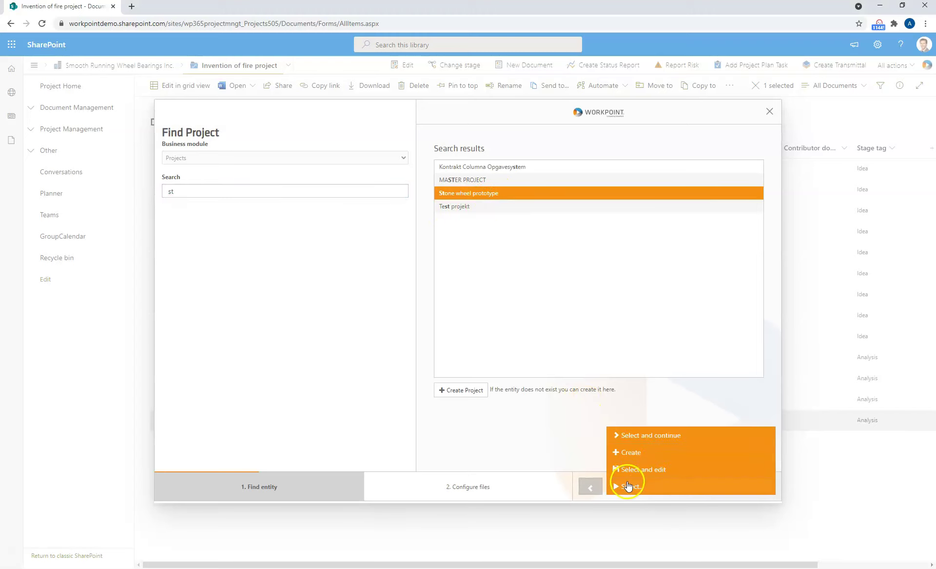
click(647, 438)
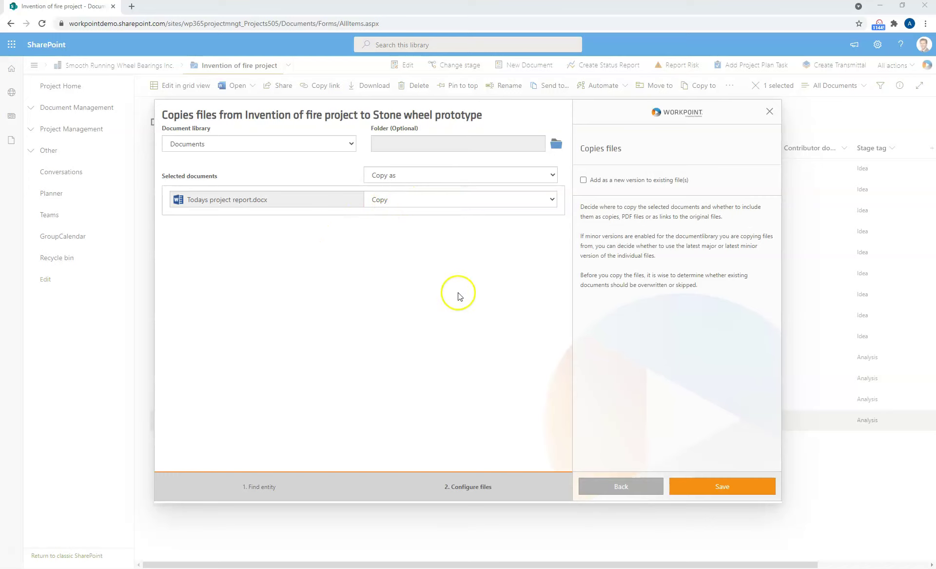
- Set the selected report to be included as a Link and save the transfer to Stone wheel prototype
click(394, 176)
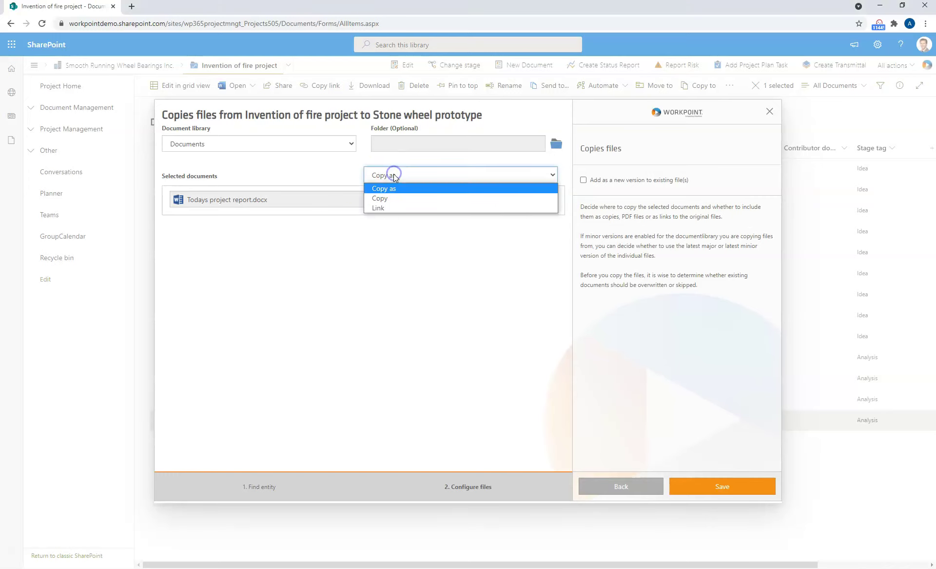
click(396, 209)
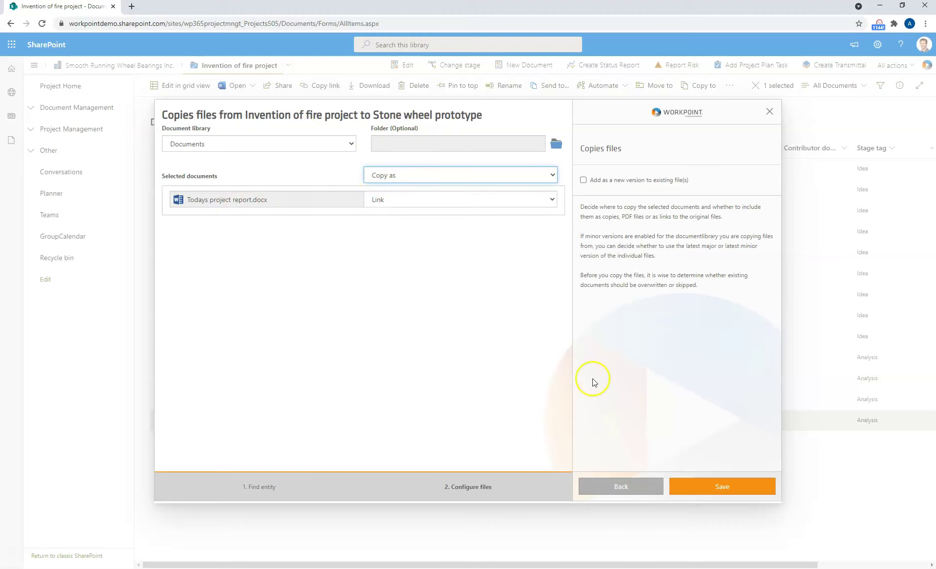
click(722, 487)
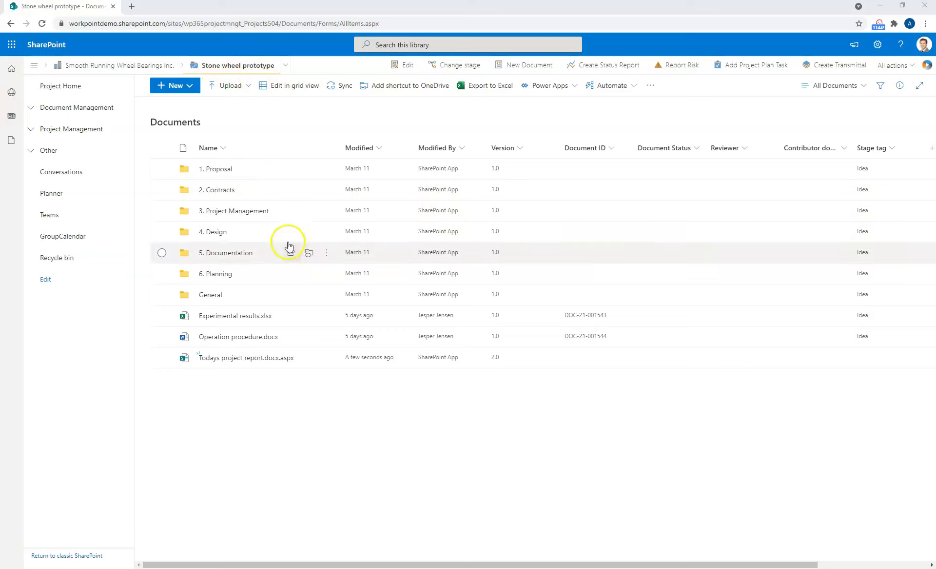
- Check the linked report in the Stone wheel prototype library, and return to the Invention of fire project's home page
mouse_move(296, 365)
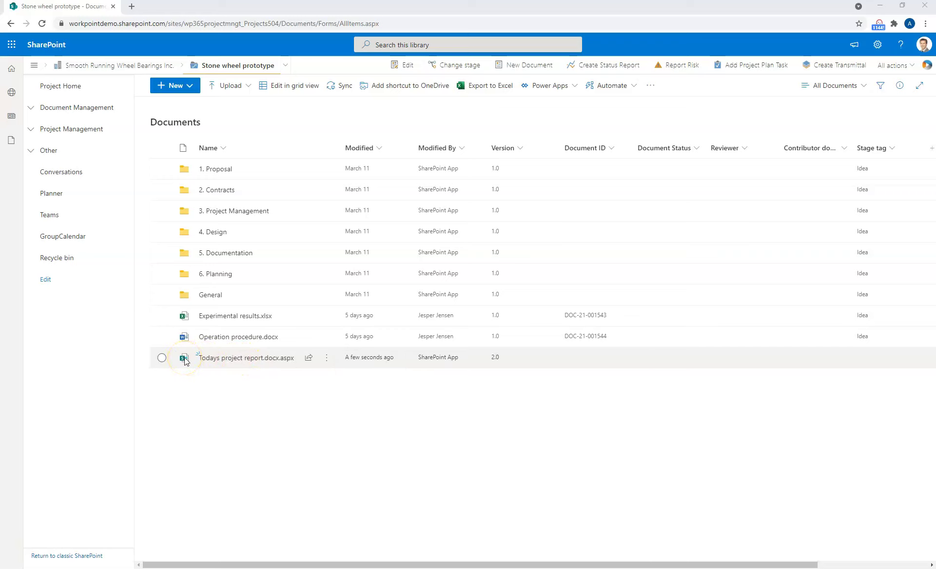
mouse_move(216, 360)
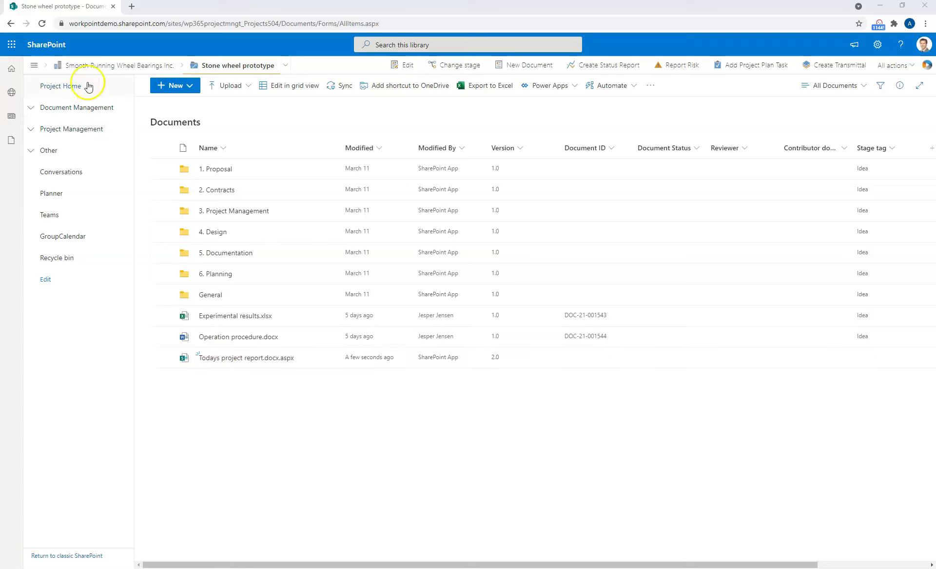
click(11, 24)
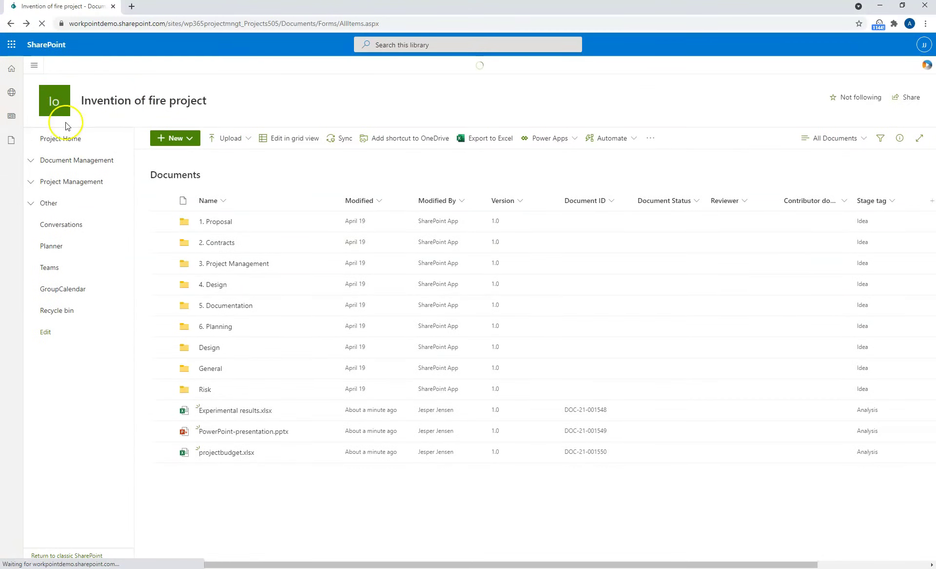
click(71, 87)
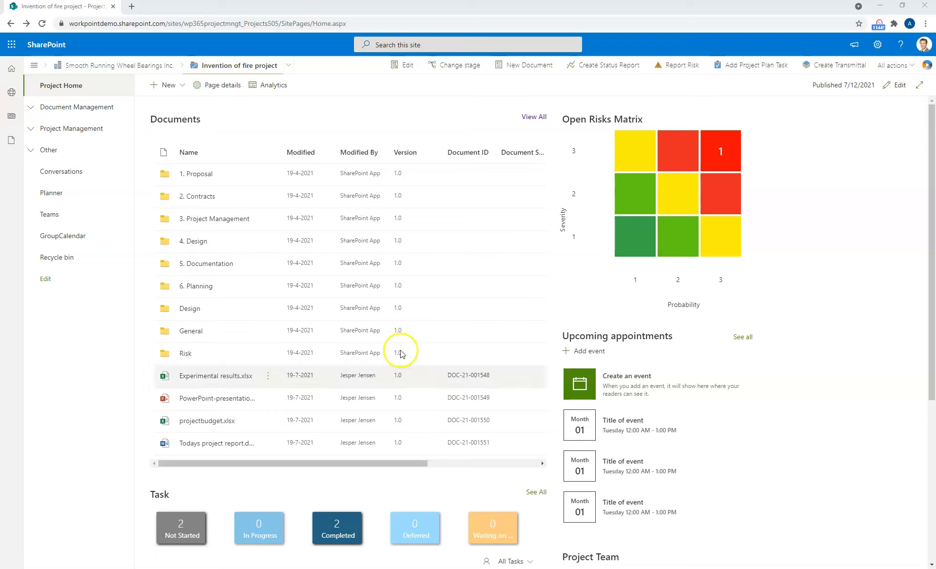
- Go to the solution's Transmittals list and open the Carbon transmittal 3 site
click(32, 68)
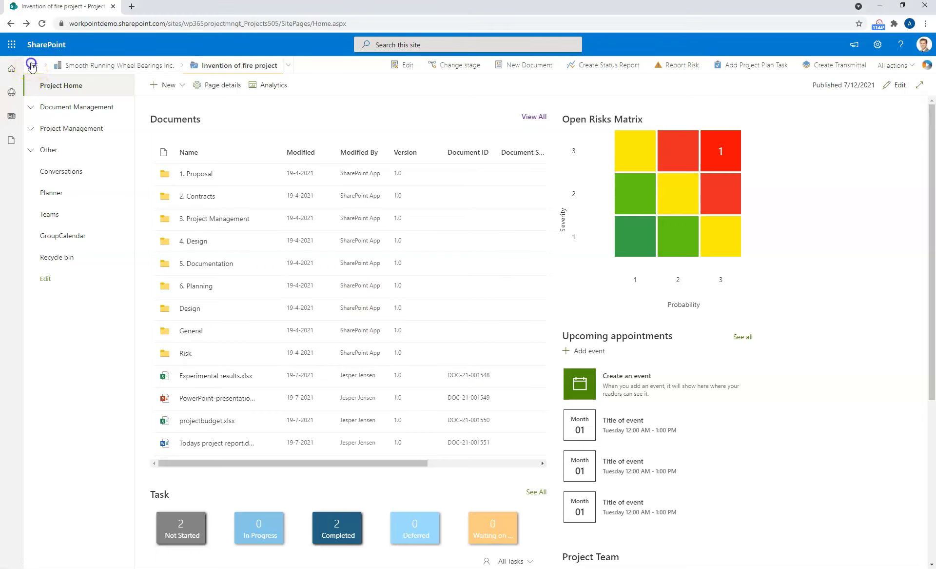
click(52, 140)
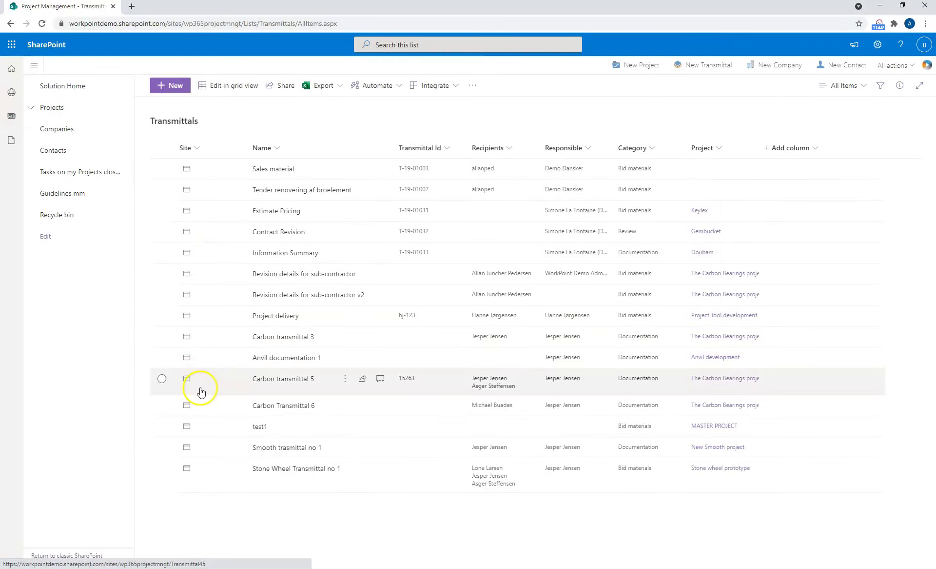
click(186, 337)
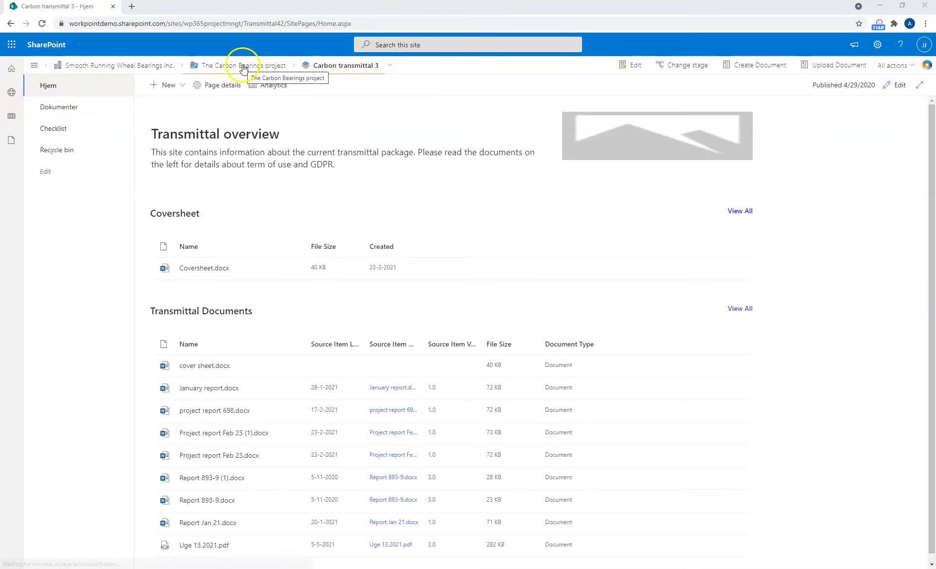
- Expand the details of Carbon transmittal 3 and open its Coversheet.docx
click(393, 67)
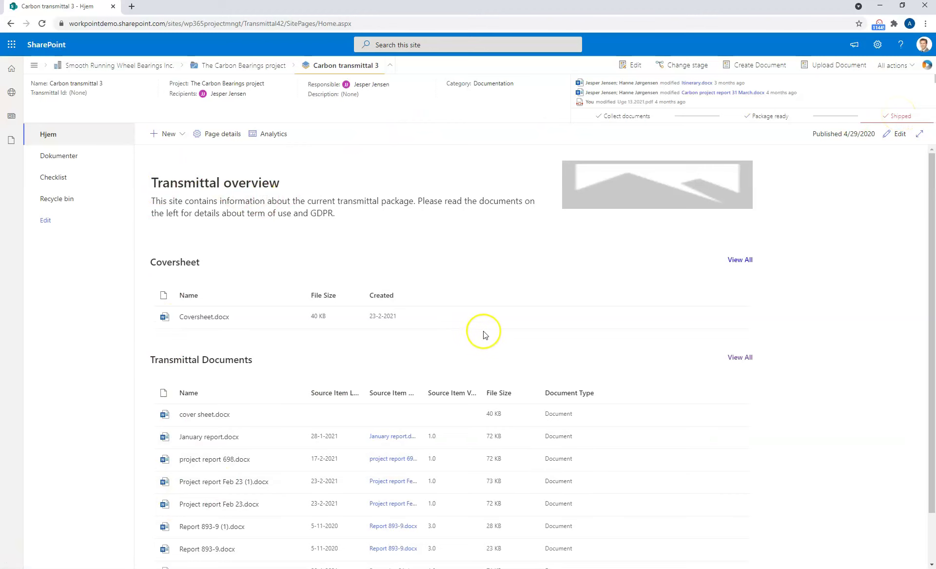
scroll(484, 334, down, 1)
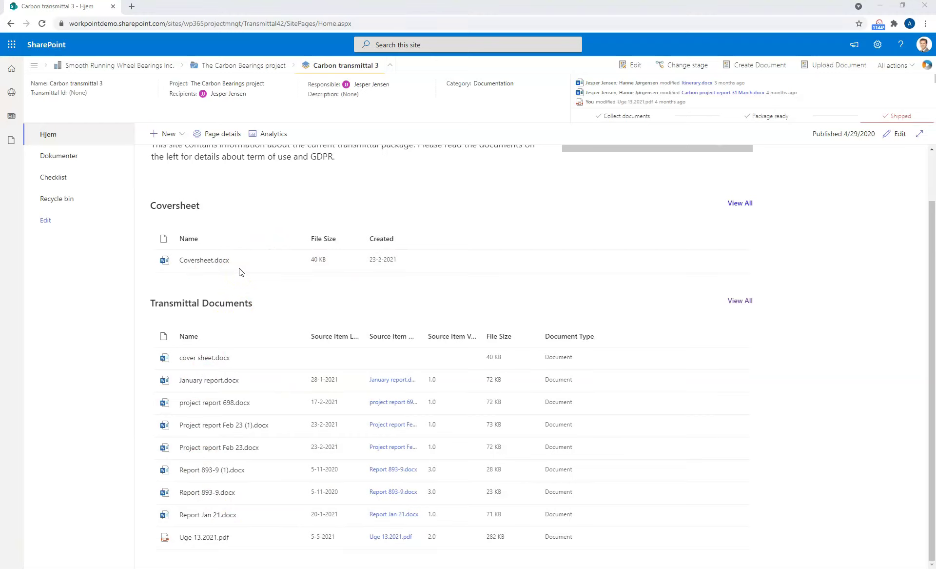
click(207, 263)
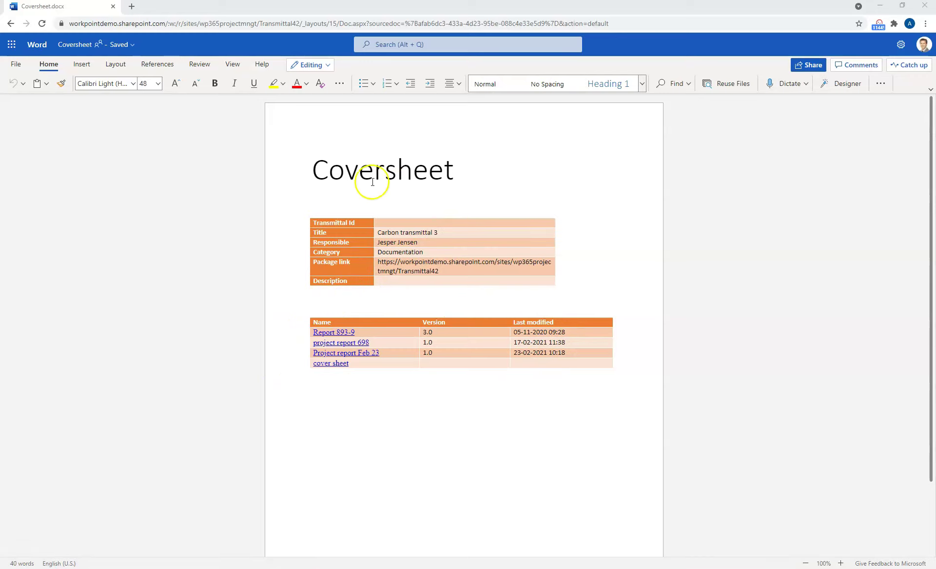
- Leave the coversheet, return to the Invention of fire project and open its Documents library
click(11, 24)
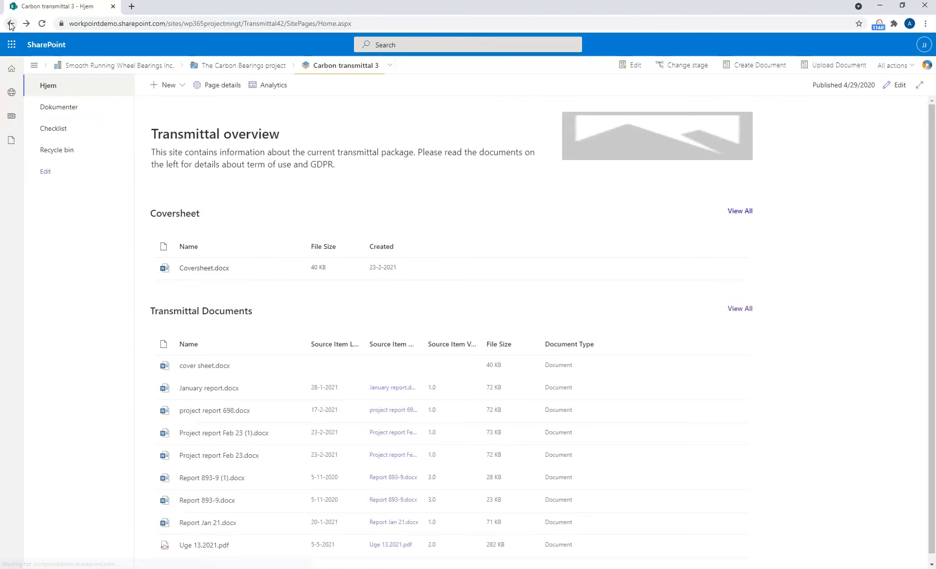
click(11, 23)
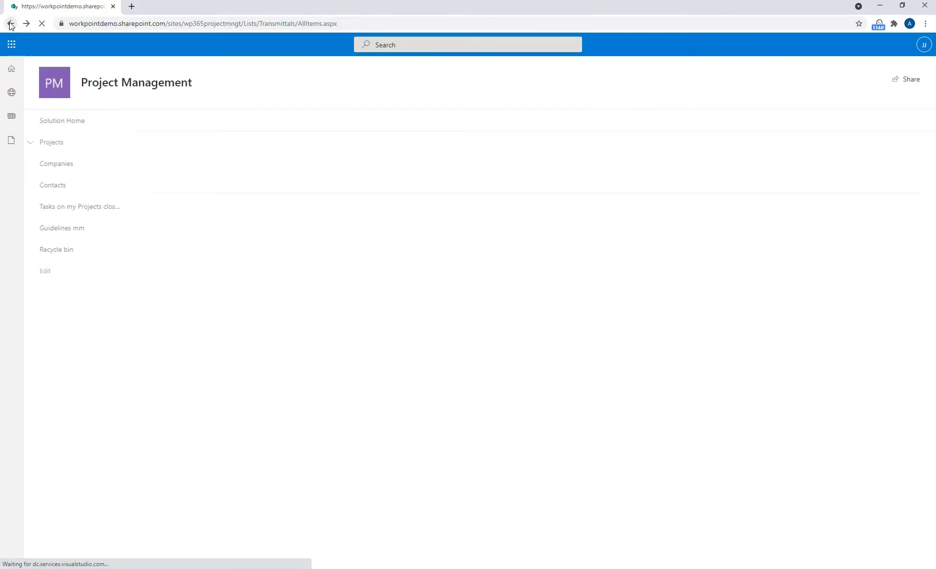
click(11, 24)
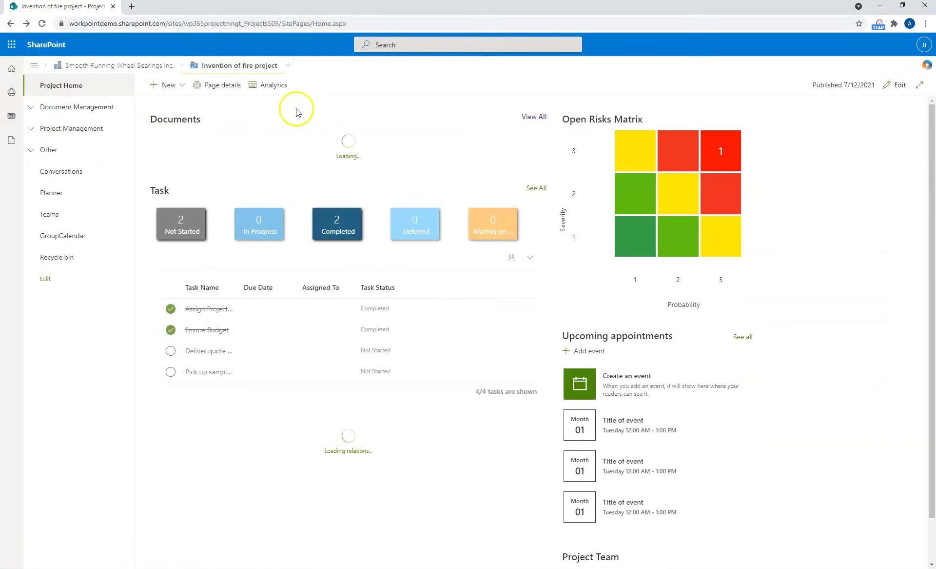
click(32, 111)
click(59, 129)
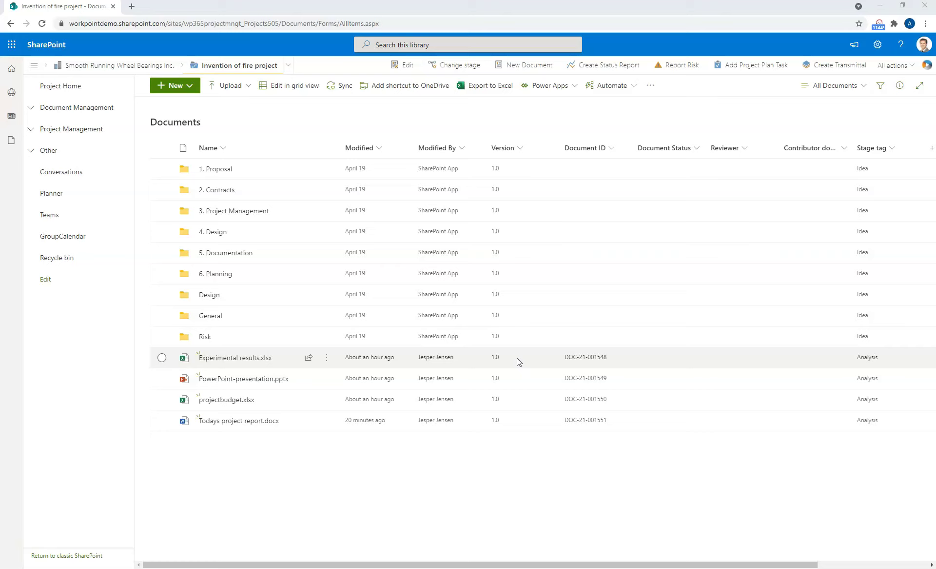
- Select Experimental results.xlsx and review the send actions available for it
click(517, 358)
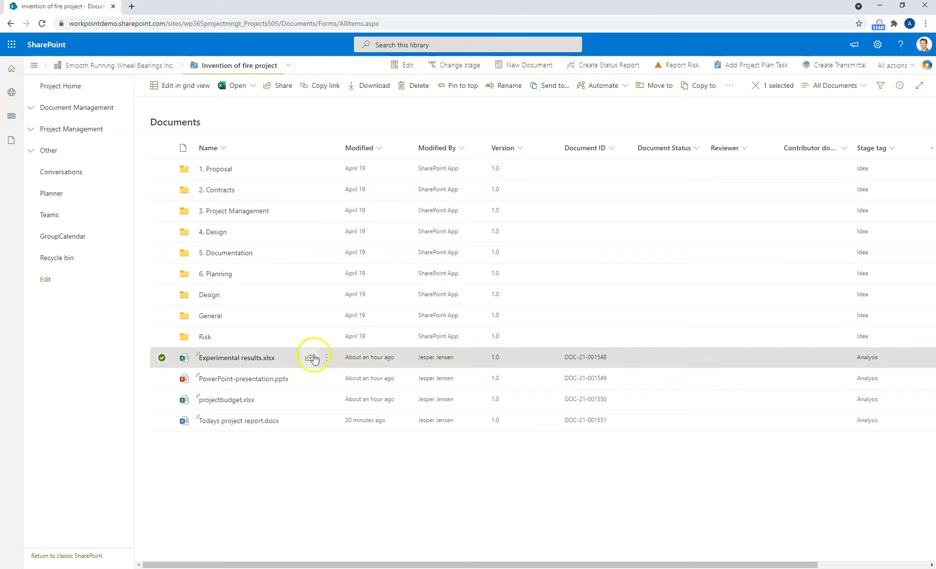
click(552, 88)
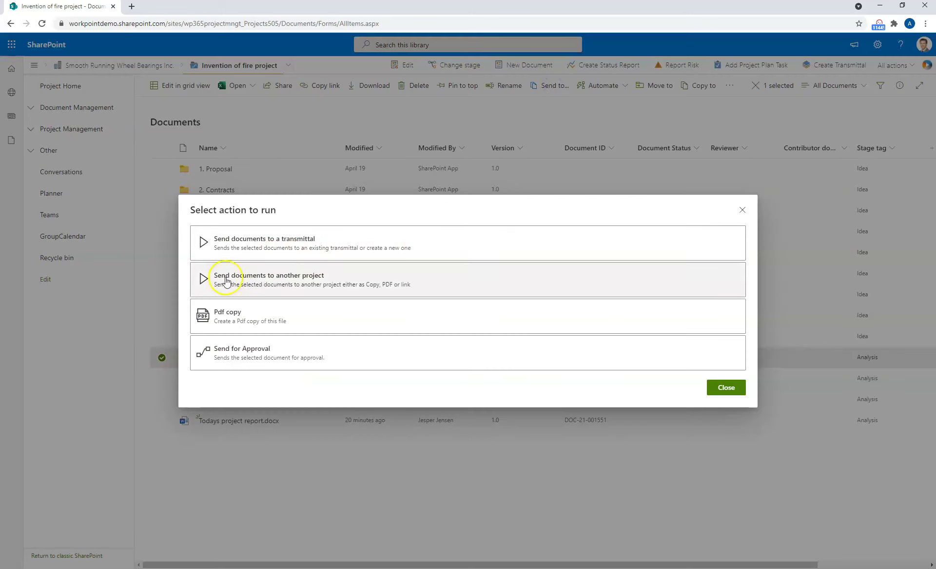
click(742, 209)
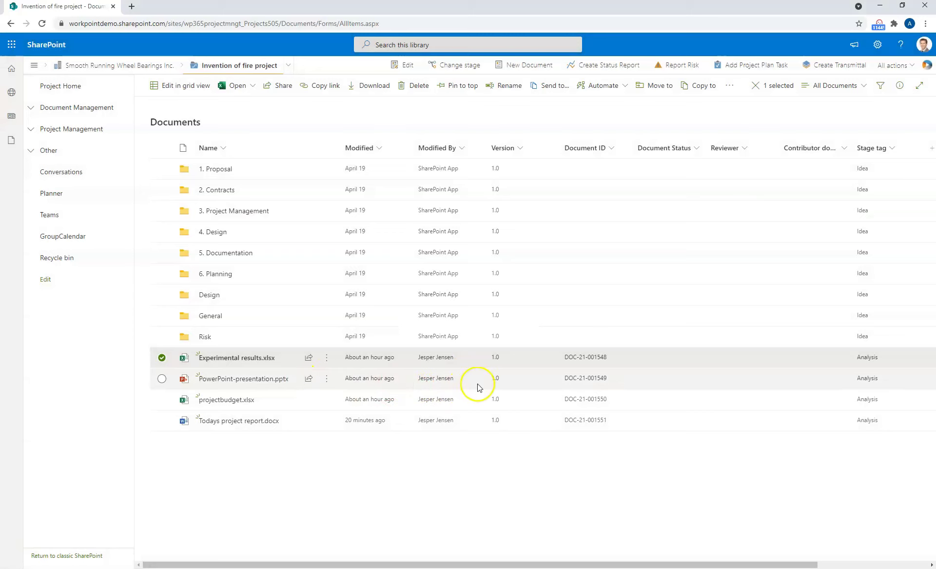
- Add PowerPoint-presentation.pptx, projectbudget.xlsx and Todays project report.docx to the selection and start sending the documents to a transmittal
click(161, 378)
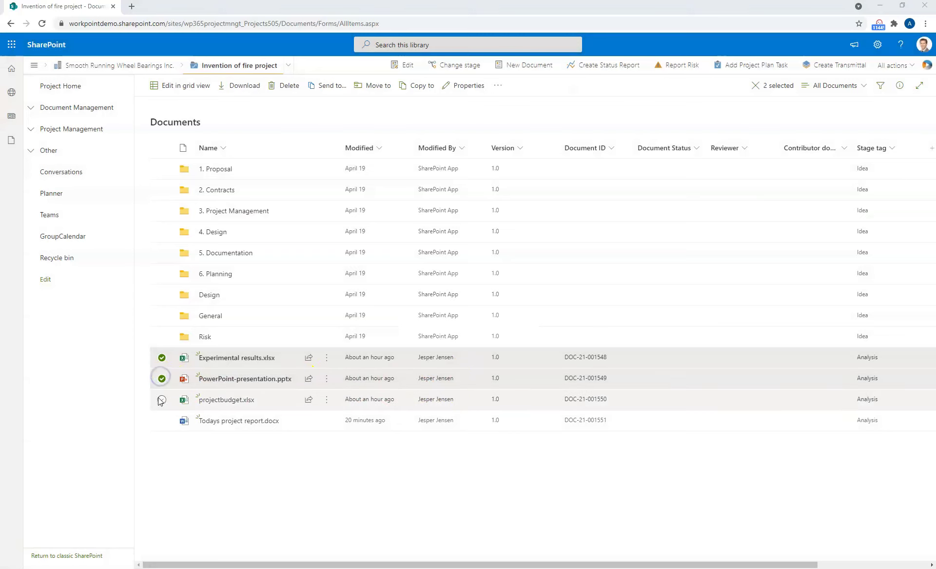
click(162, 400)
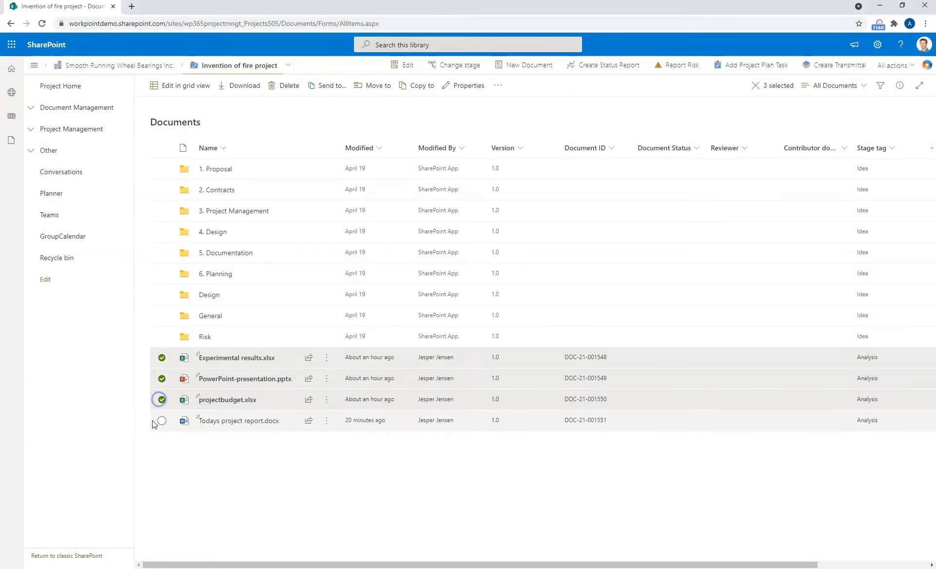
click(161, 420)
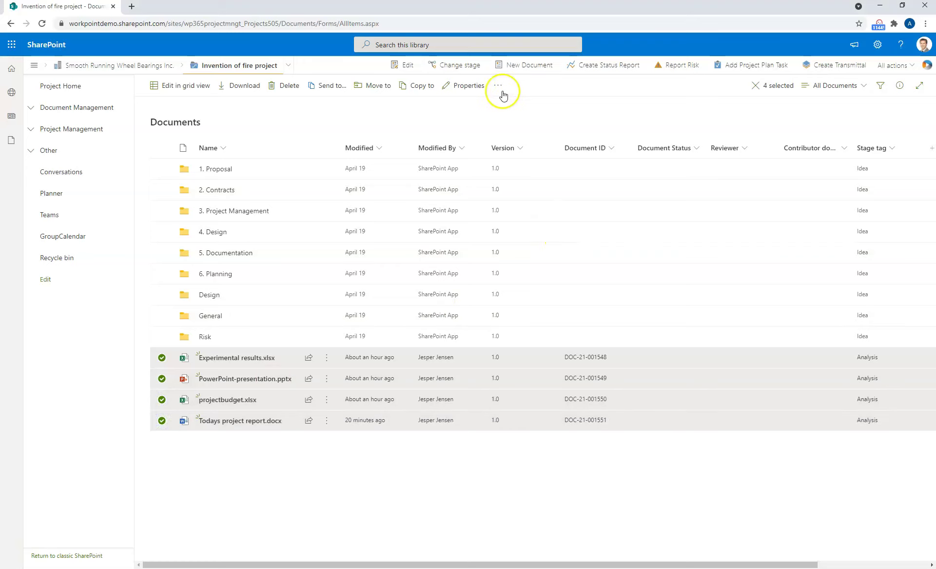
click(321, 86)
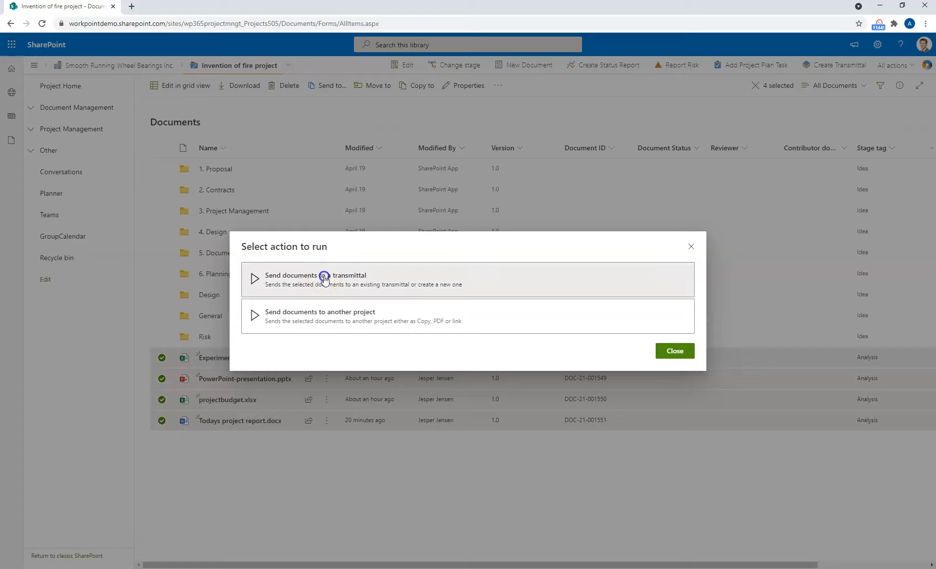
click(324, 277)
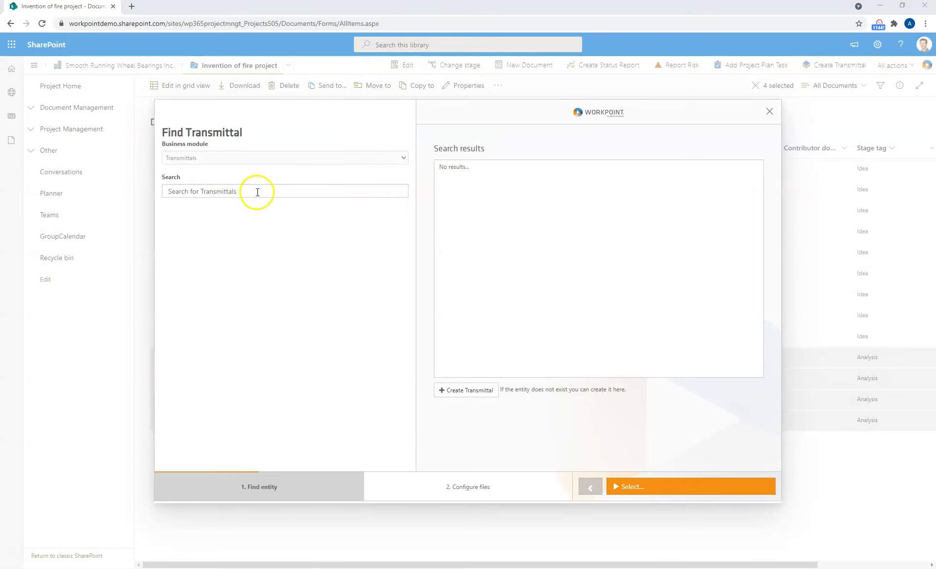
- Start a new transmittal named Invention of fire Tram with deadline 28-07-2021 and category Documentation
click(469, 390)
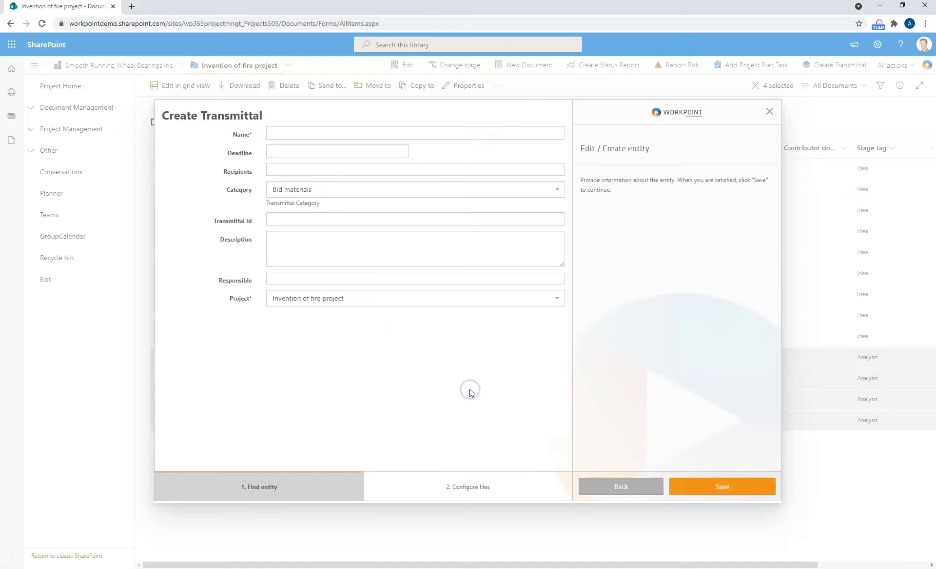
click(312, 133)
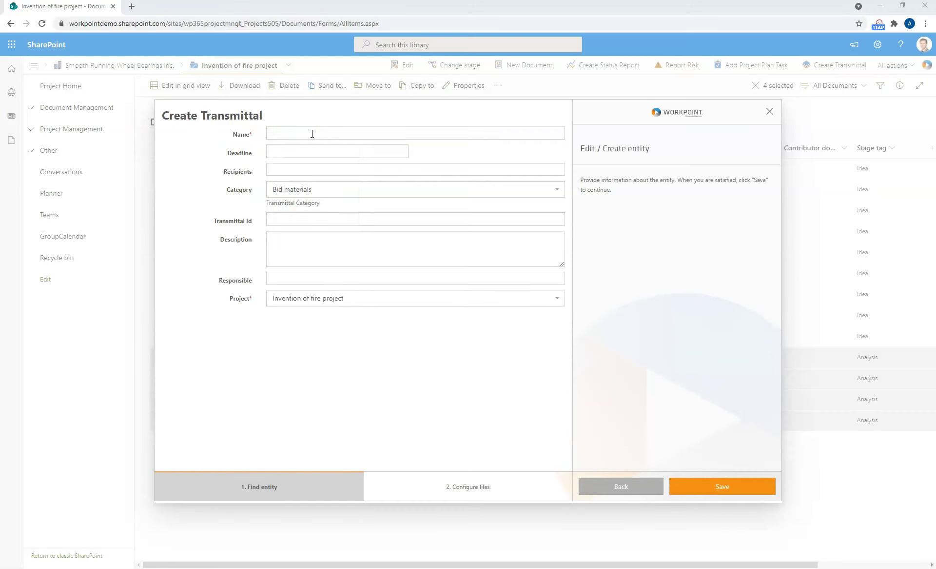
text(Invention of fire Tram)
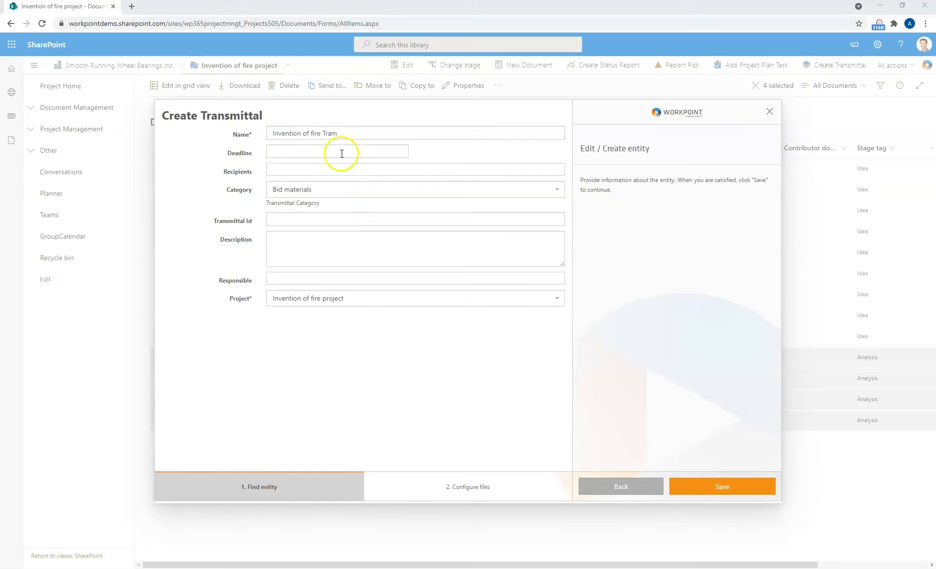
click(342, 153)
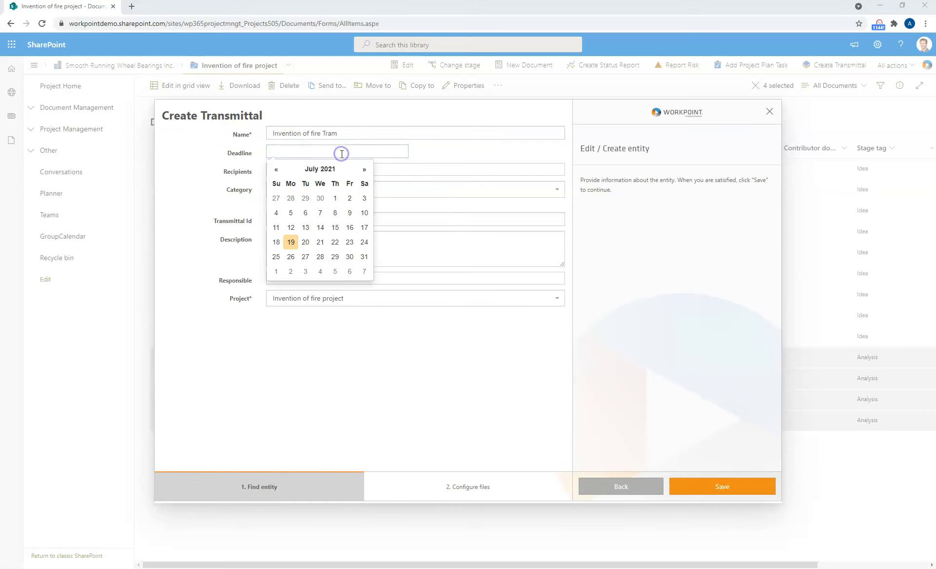
click(322, 257)
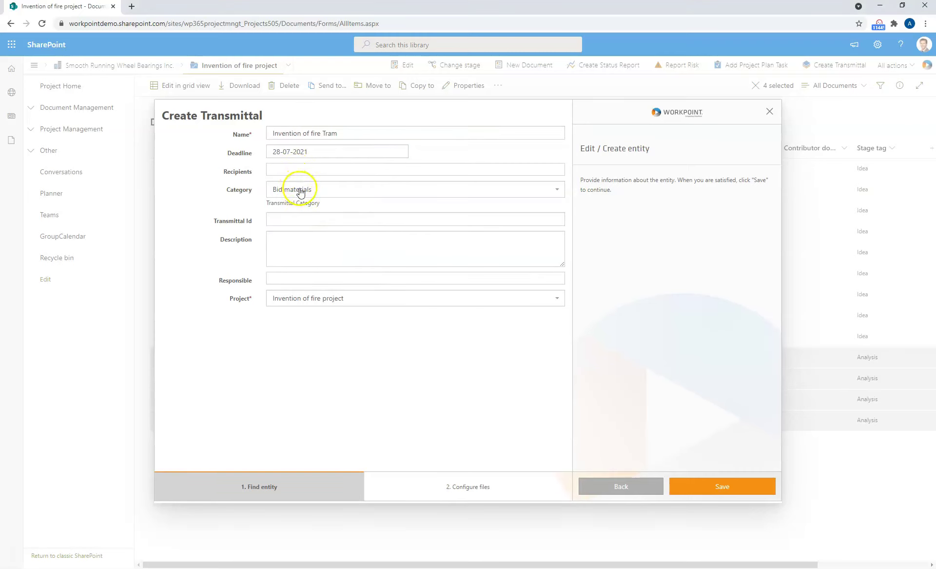
click(300, 190)
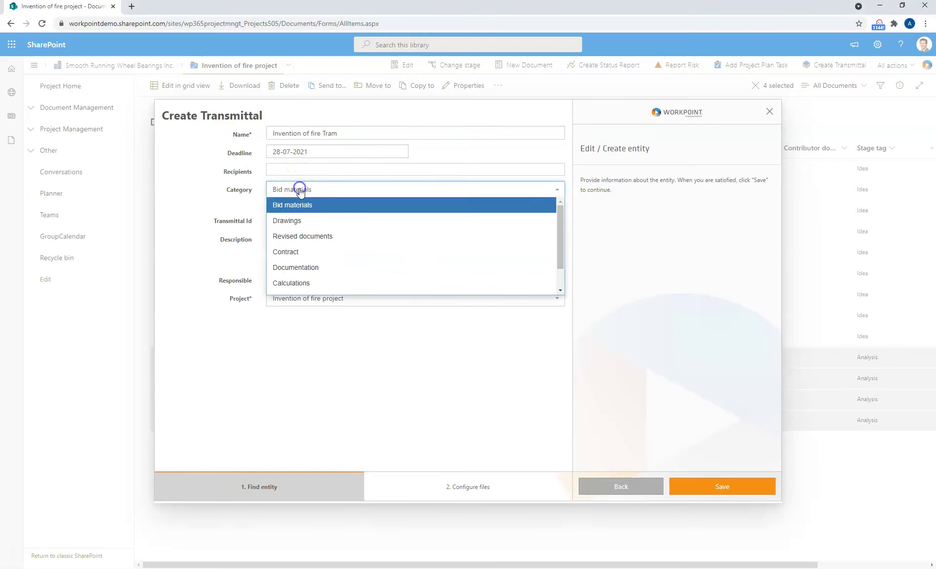
click(307, 269)
- Set the Transmittal Id to 4450, assign the responsible person, and save the new transmittal
click(289, 219)
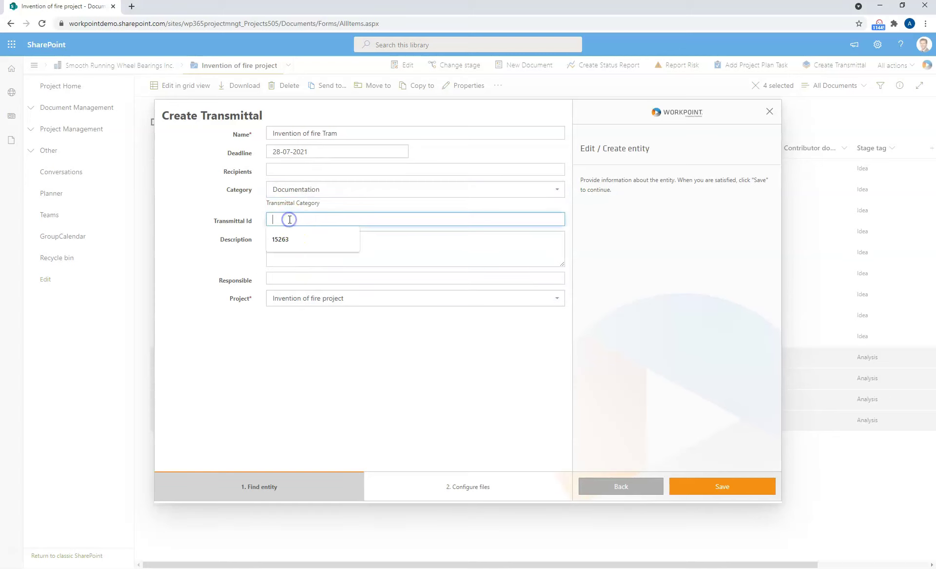
text(4450)
click(333, 249)
click(327, 275)
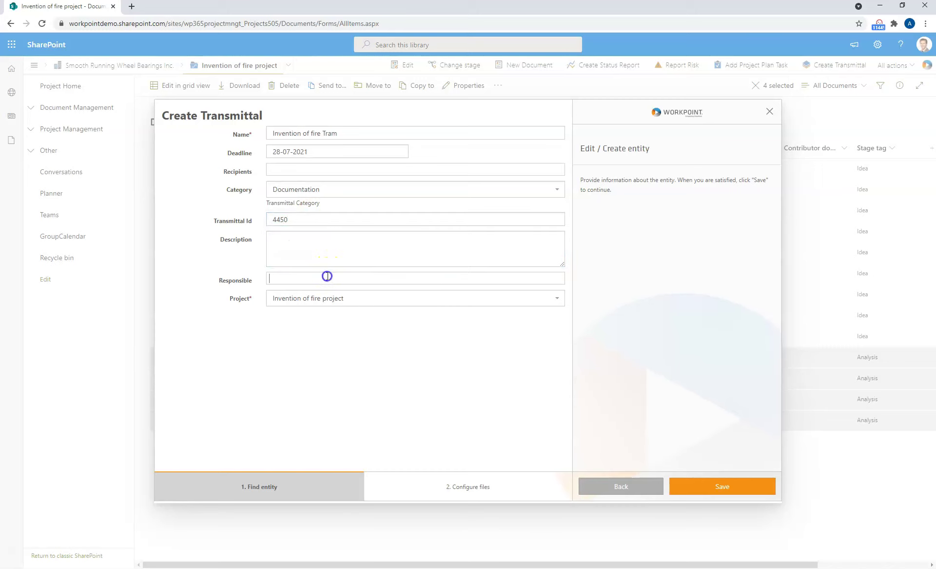
text(jes)
click(297, 300)
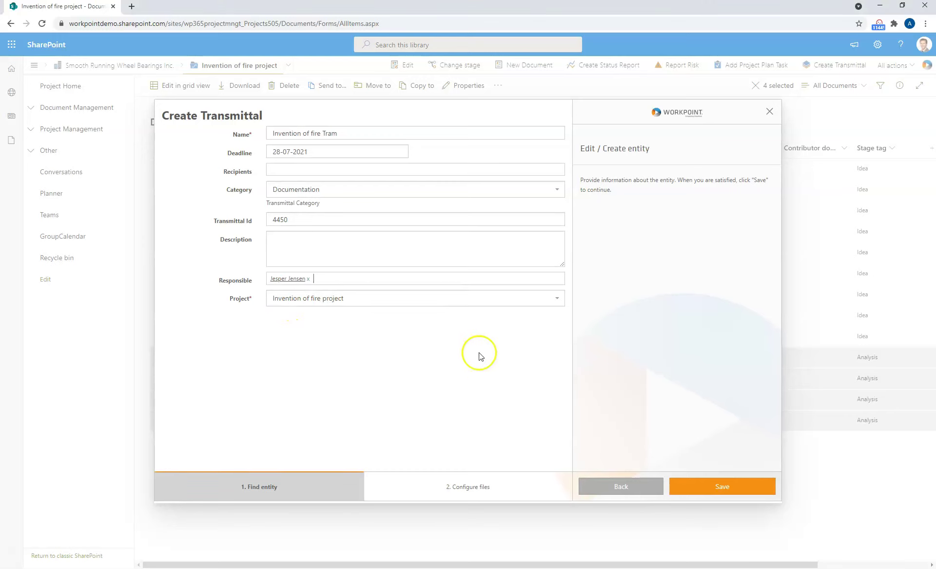
click(721, 487)
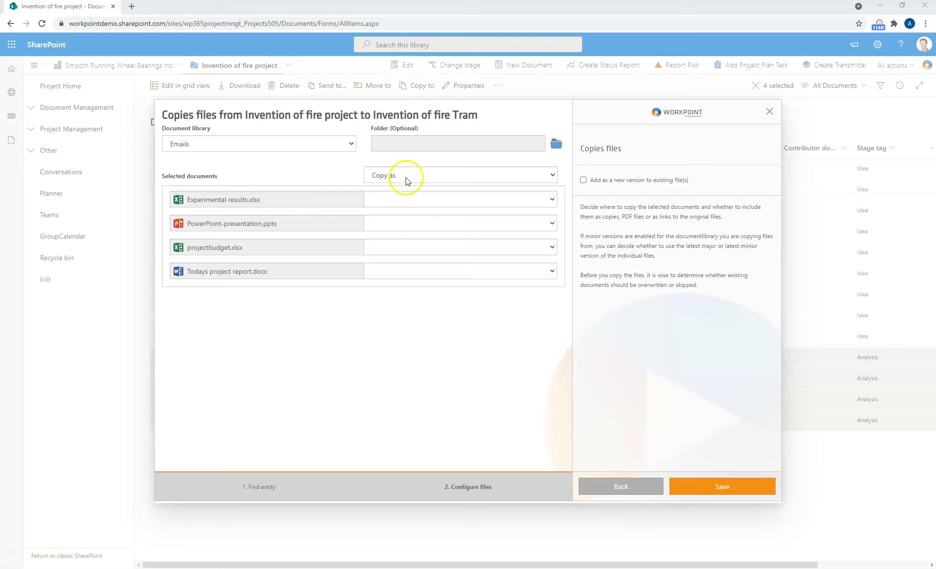
- Set all four selected documents to be included as Copy
click(390, 175)
click(391, 177)
click(391, 176)
click(390, 199)
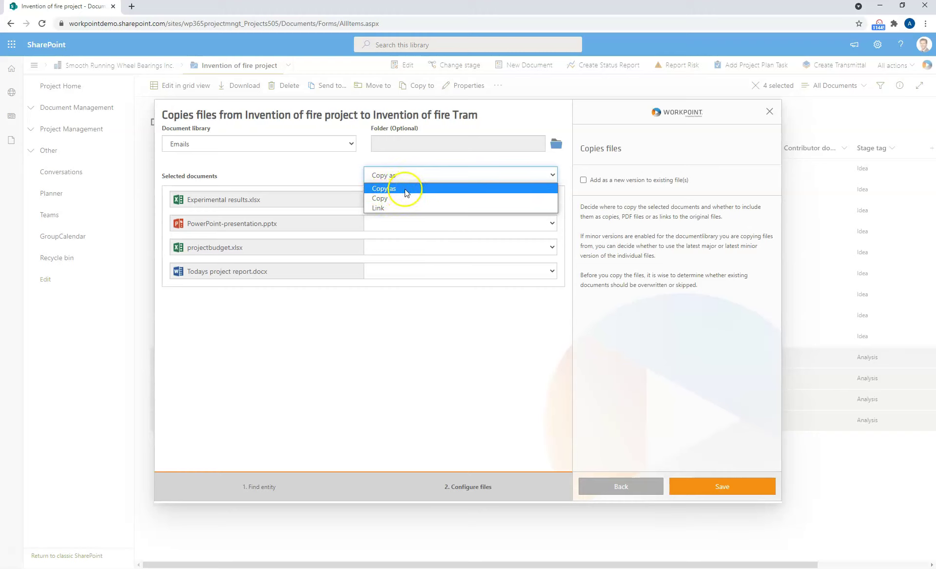
click(403, 199)
click(407, 184)
click(393, 200)
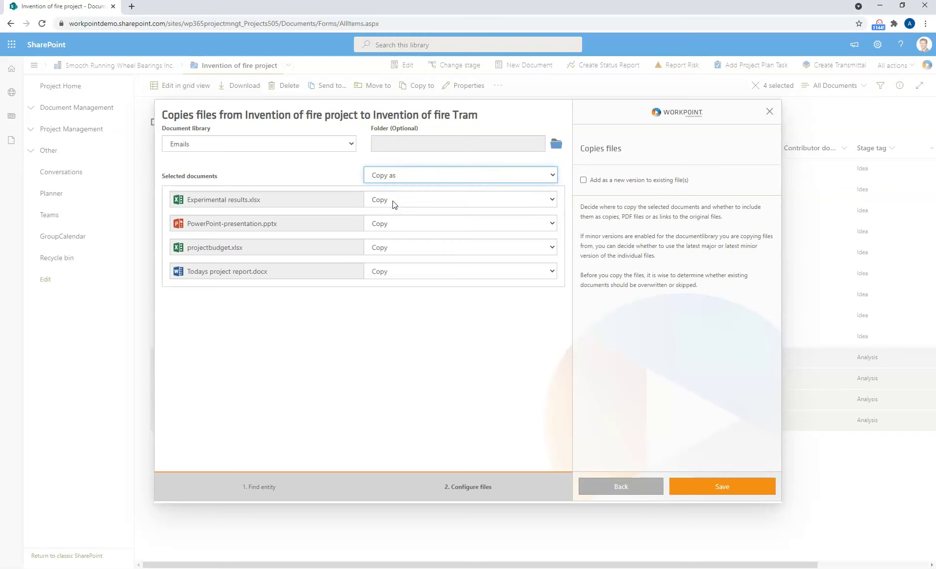
- Choose Package as the destination document library and save the transfer to the transmittal
click(332, 144)
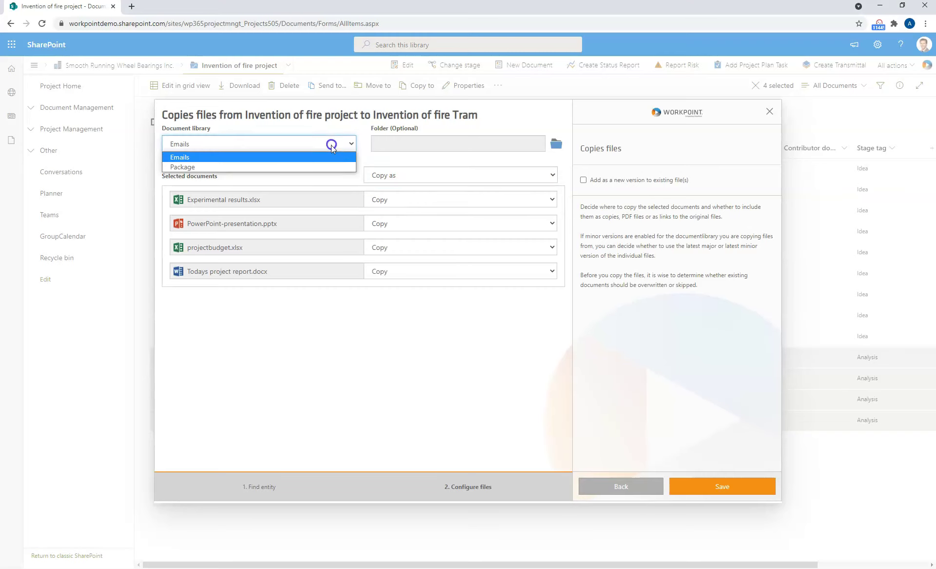
click(301, 167)
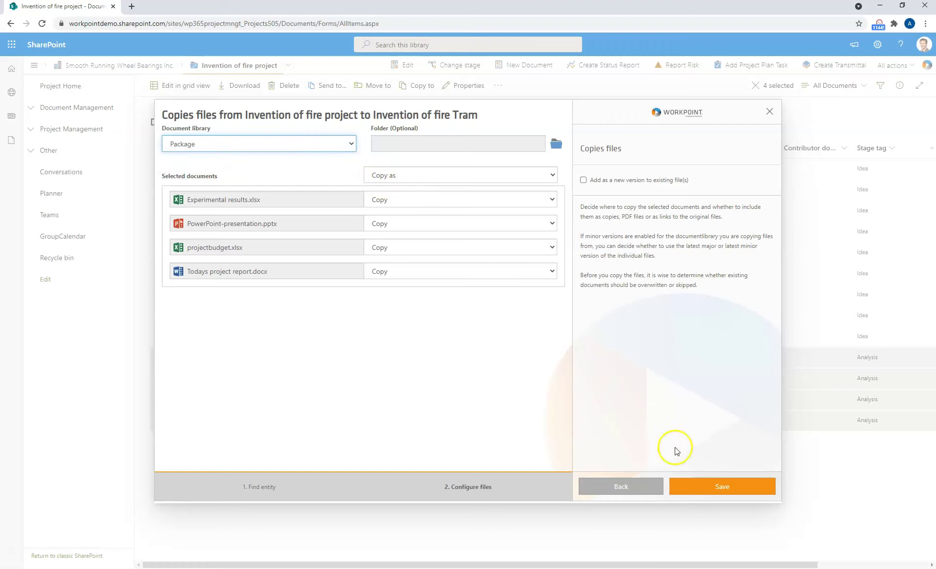
click(714, 486)
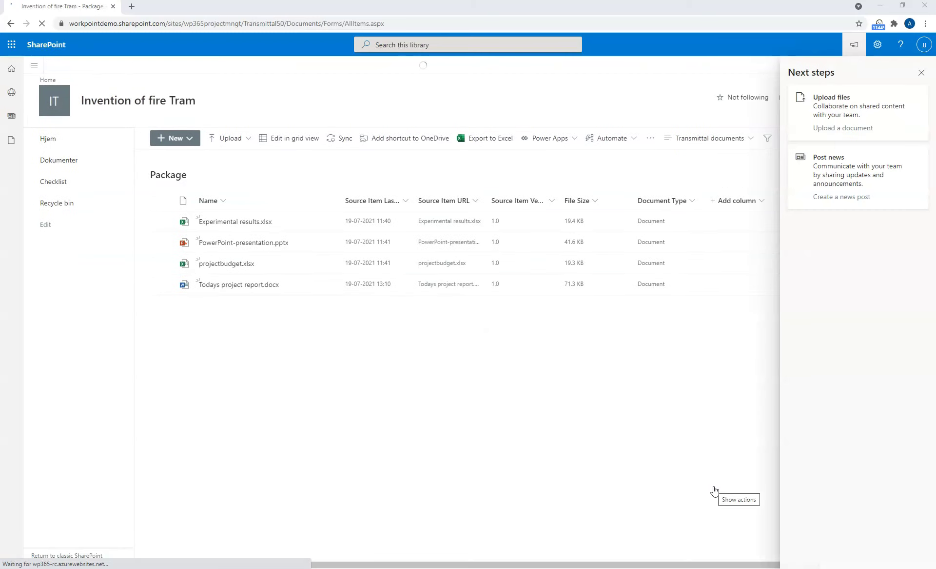
- Check the details of the Invention of fire Tram transmittal, and return to the Invention of fire project with its details expanded
click(921, 73)
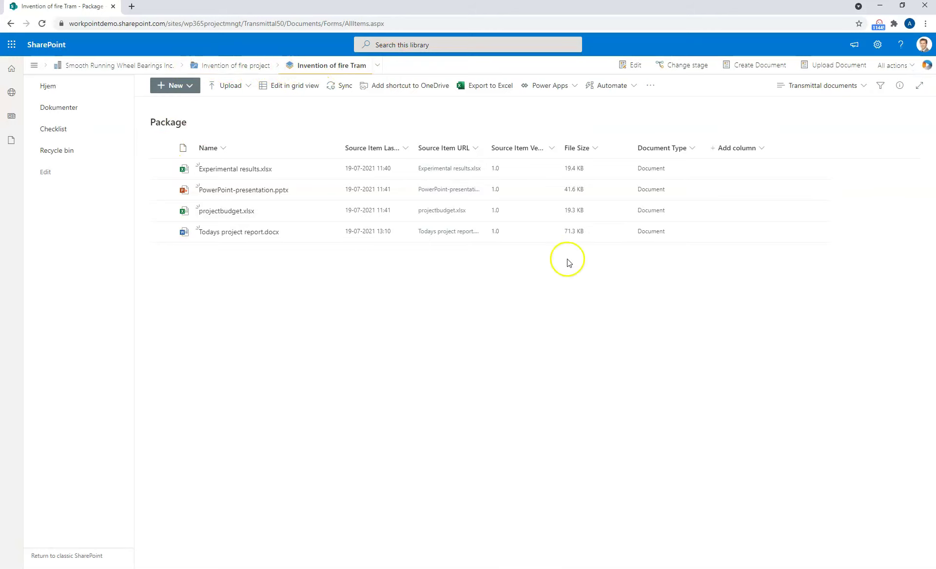
click(377, 65)
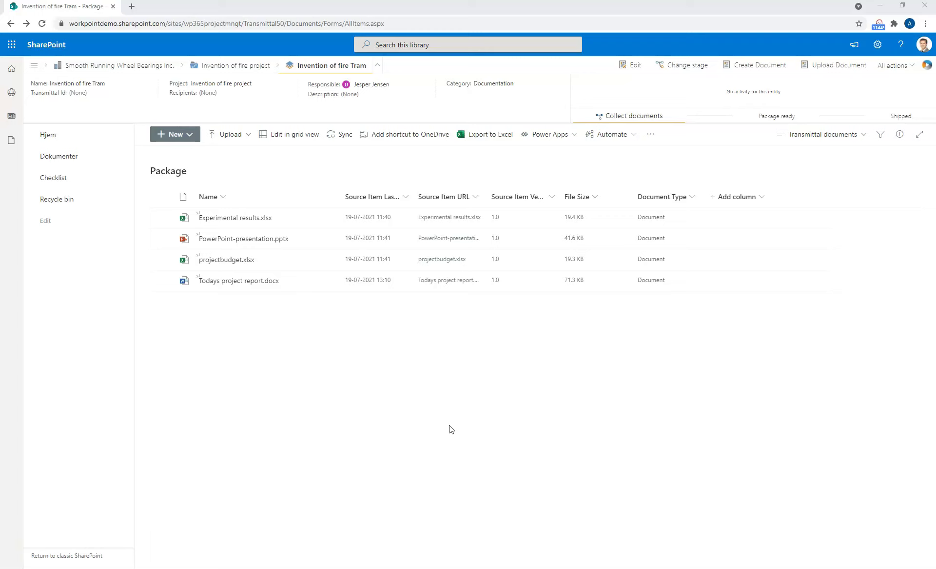
click(250, 68)
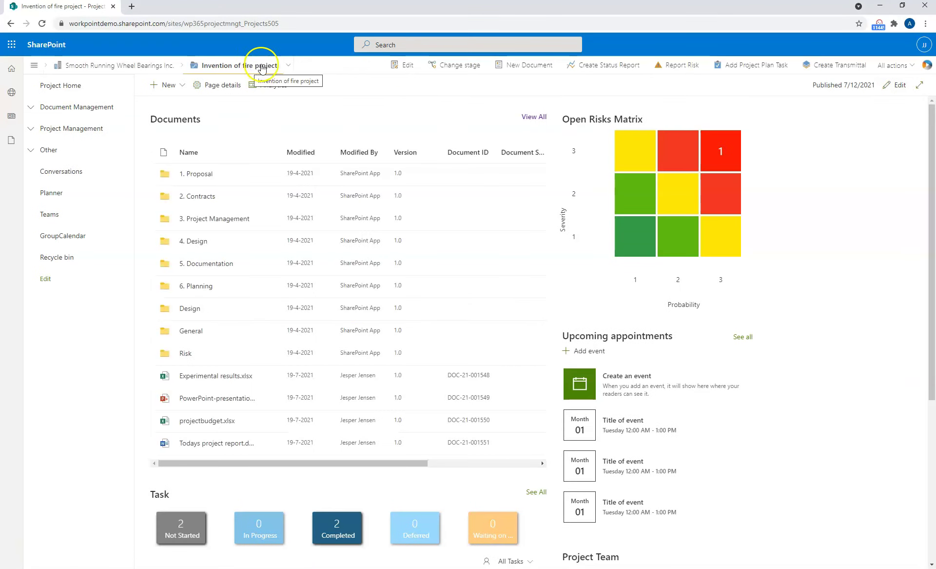
click(287, 66)
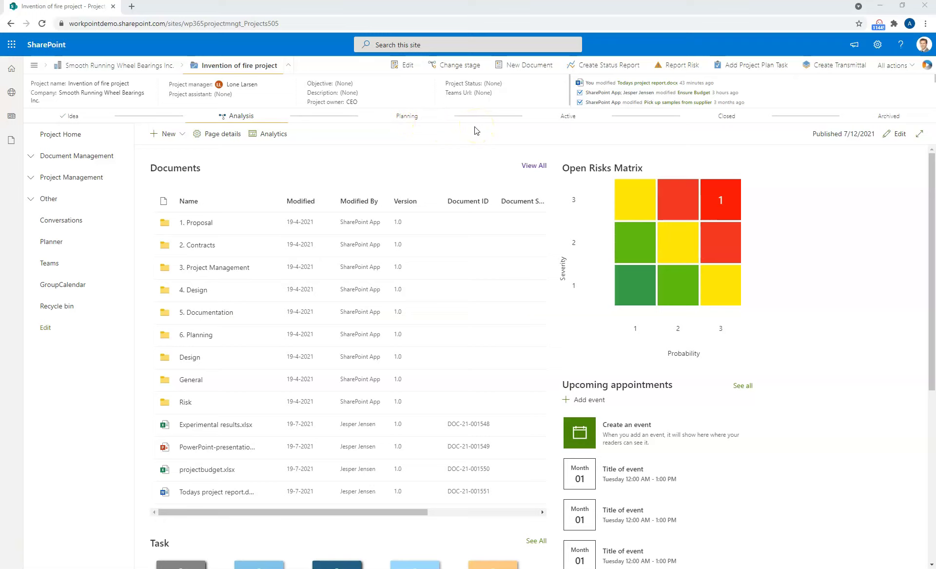
- Look up the Connect to Office 365 group option among the Invention of fire project's other actions
click(903, 71)
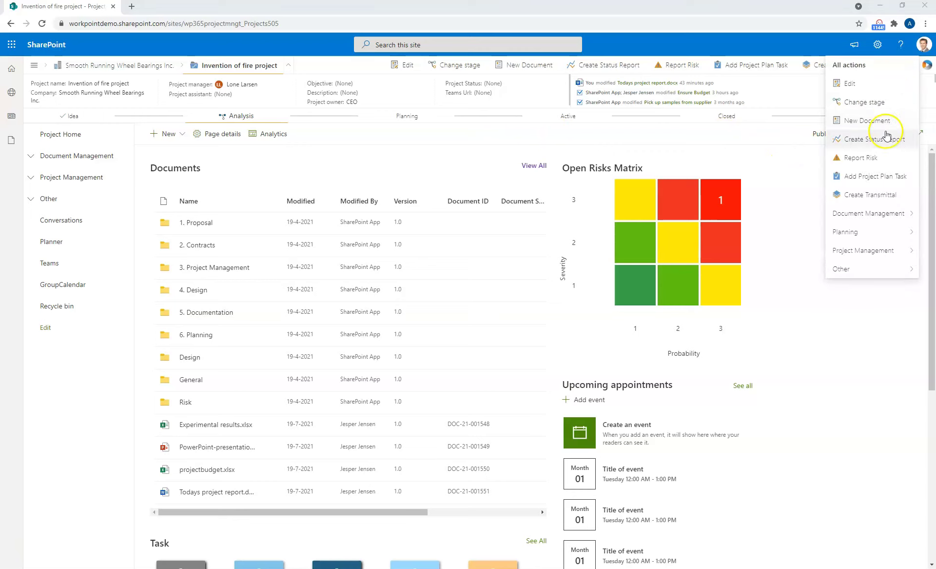
click(874, 270)
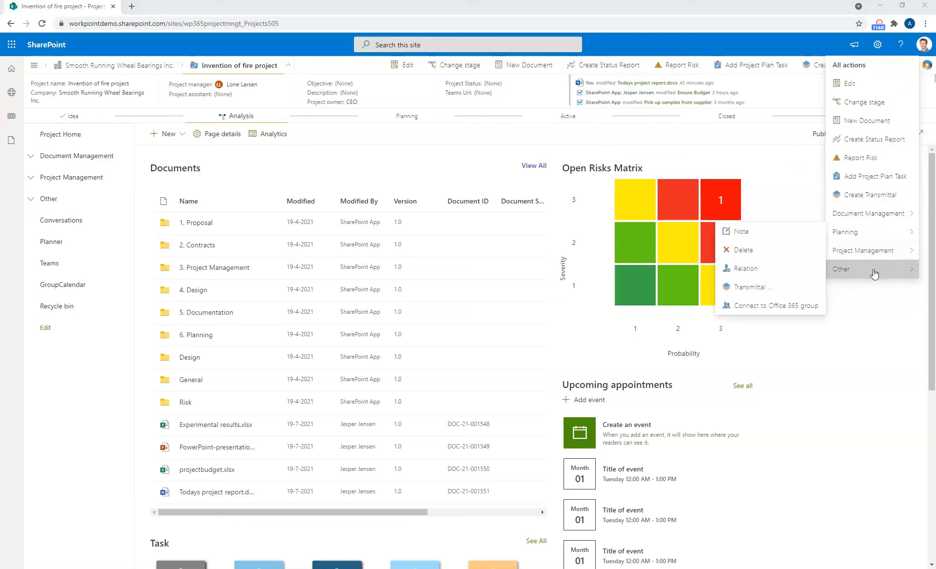
click(764, 311)
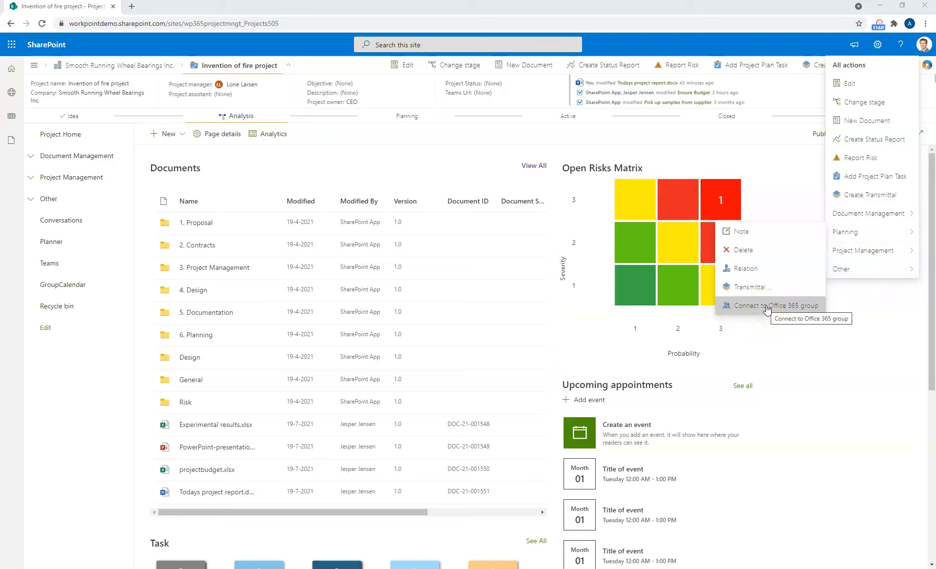
click(766, 306)
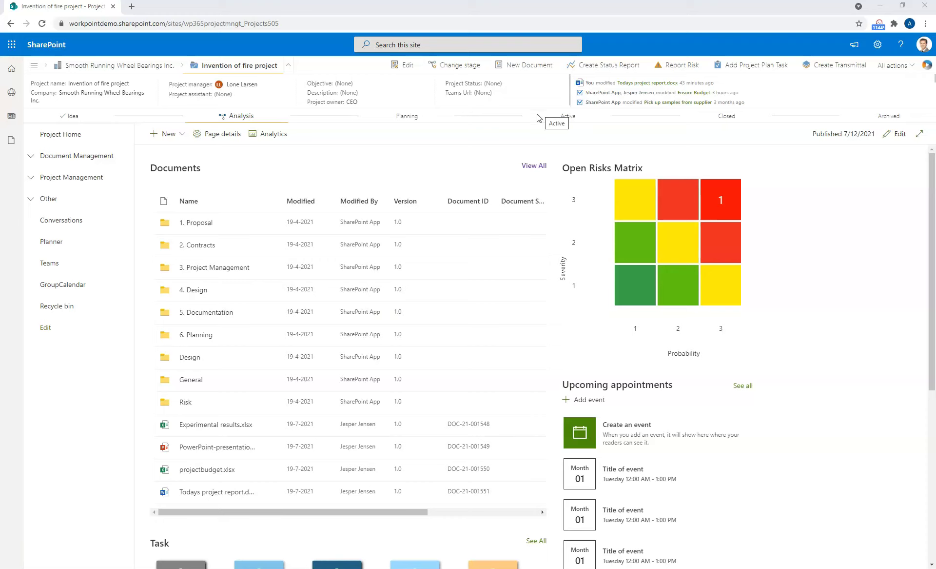
- Go to the WorkPoint solution home, open The Carbon Bearings project from My Projects, and expand its project details
click(33, 65)
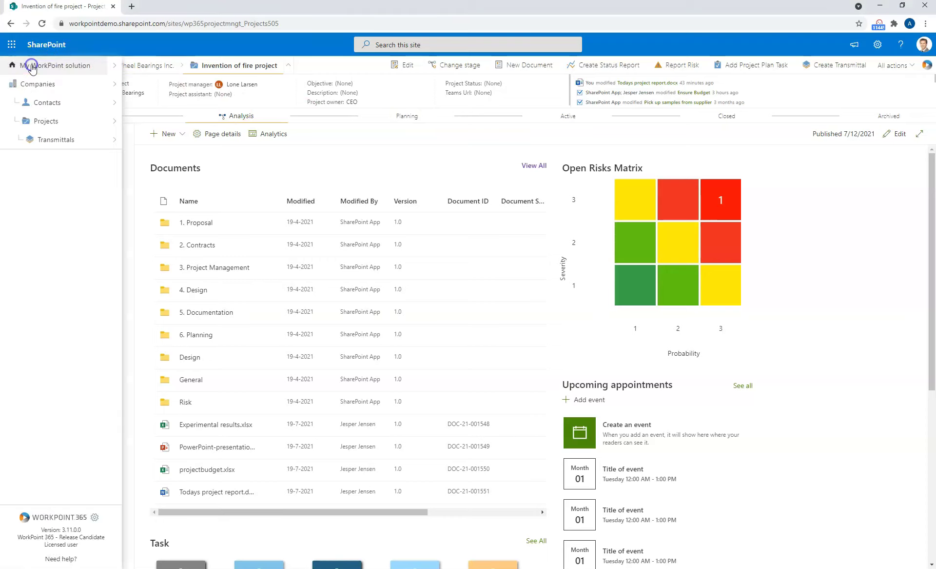
click(31, 65)
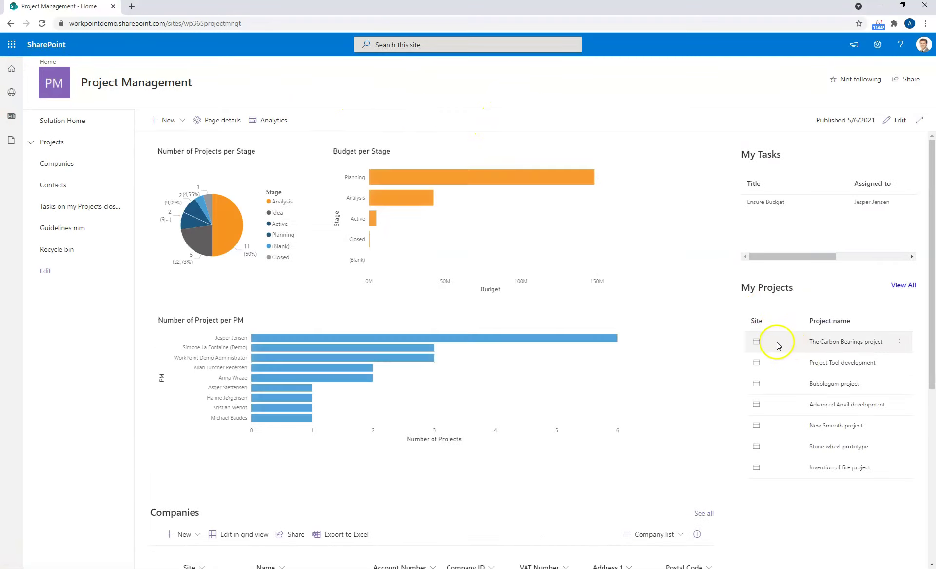
click(757, 341)
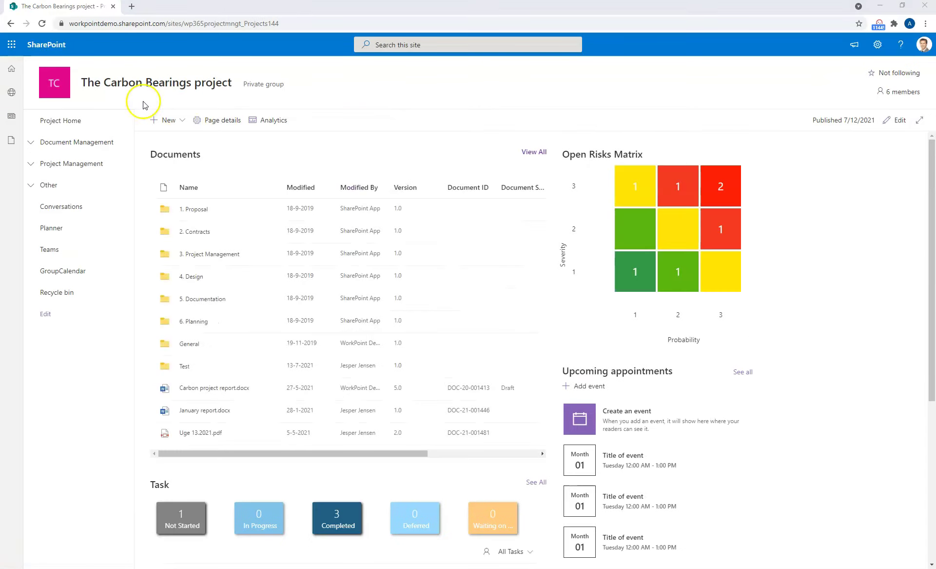
click(54, 85)
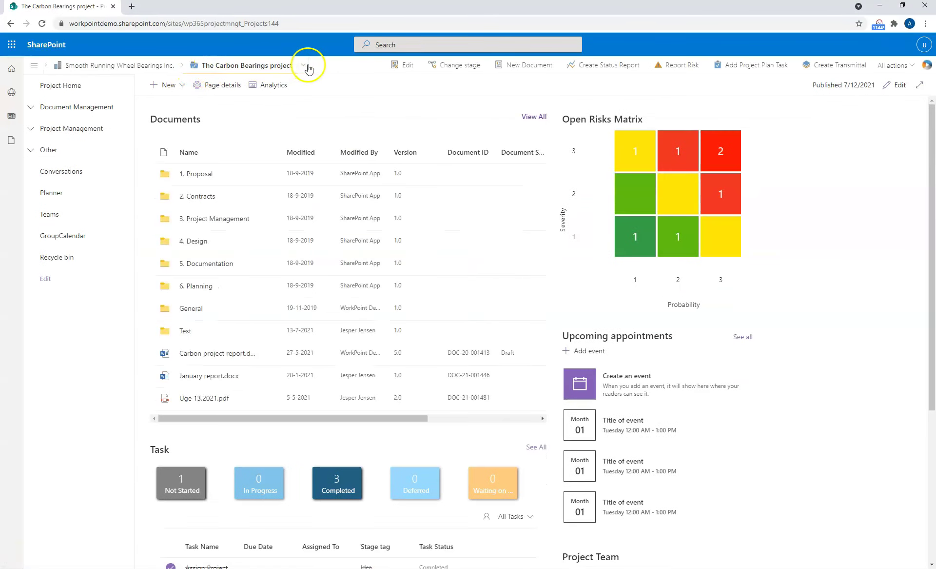
click(305, 65)
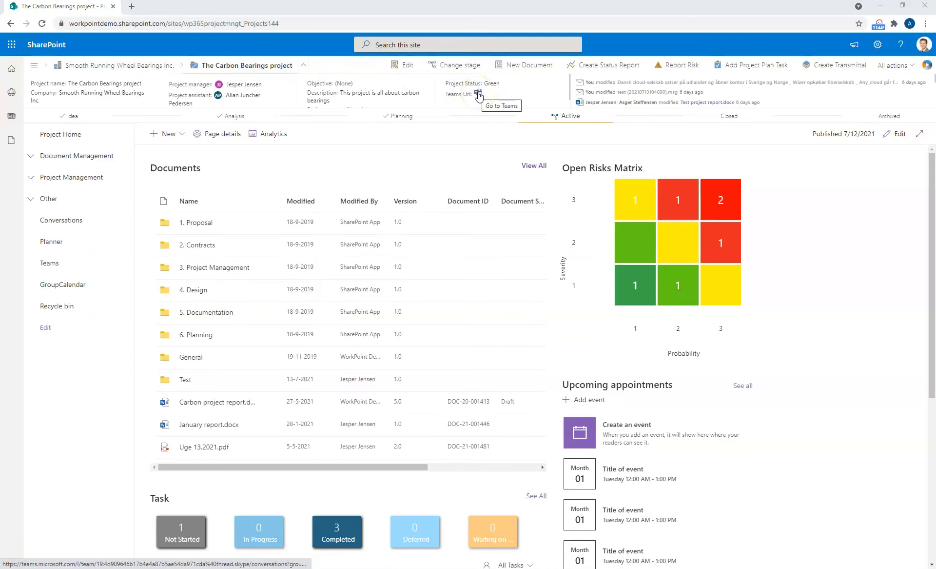
- Open The Carbon Bearings project's linked team in the Microsoft Teams web app instead of the desktop app
click(478, 93)
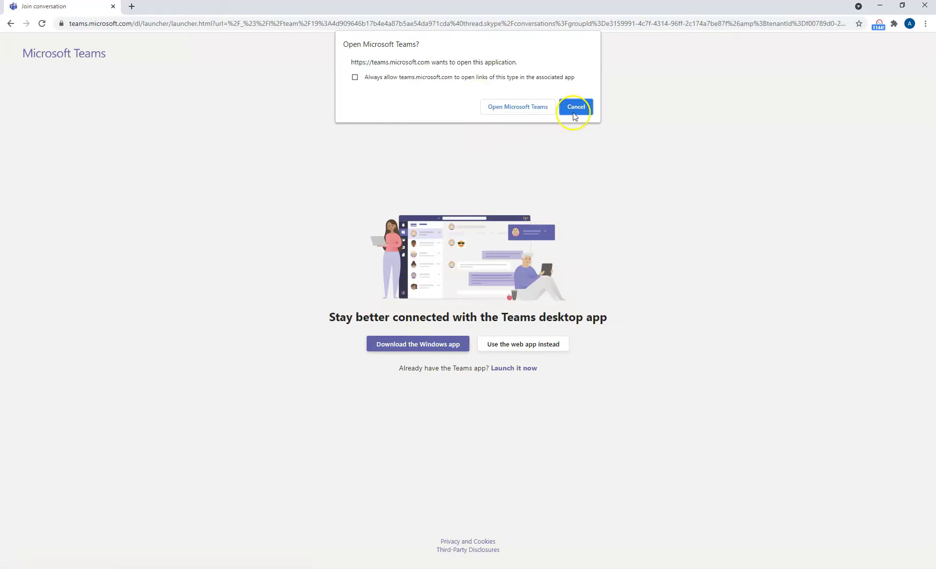
click(576, 108)
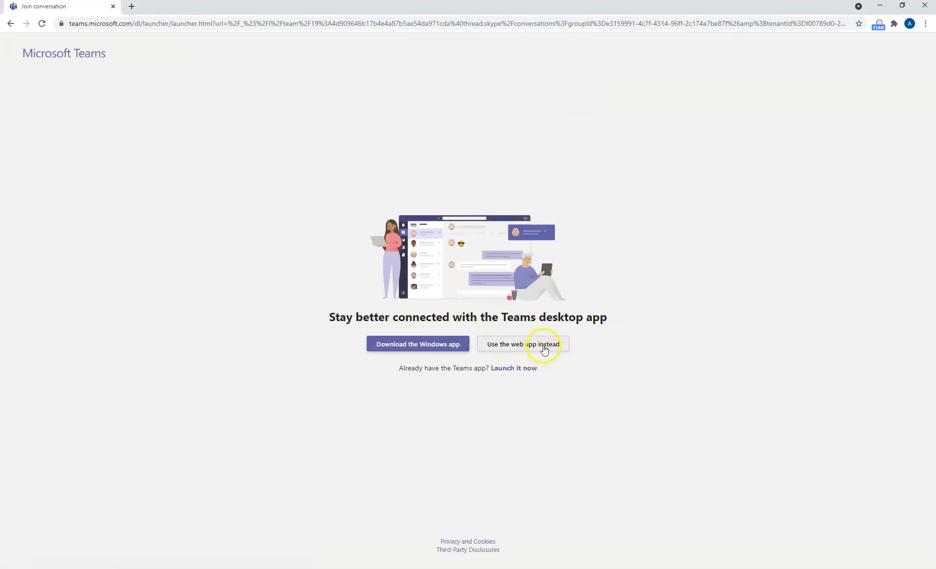
click(525, 346)
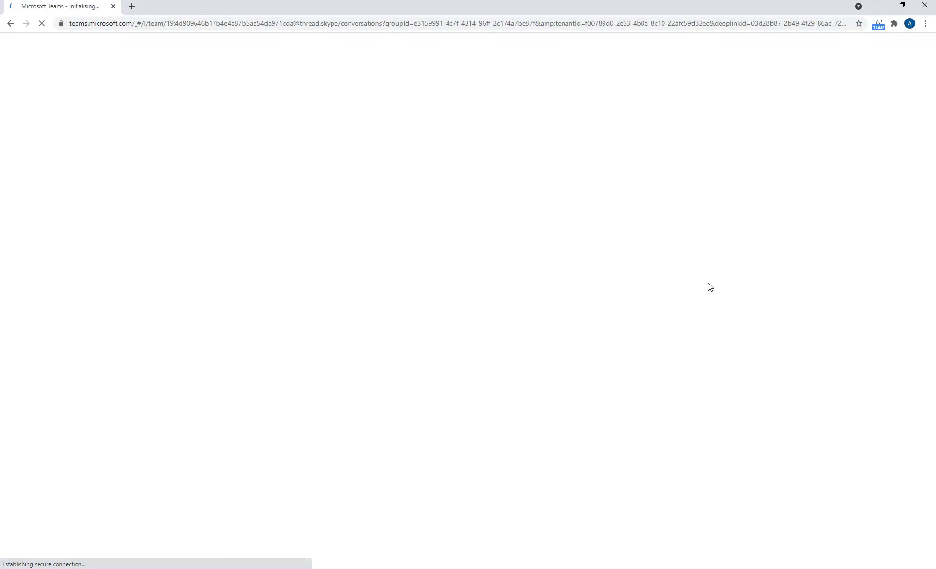
click(701, 282)
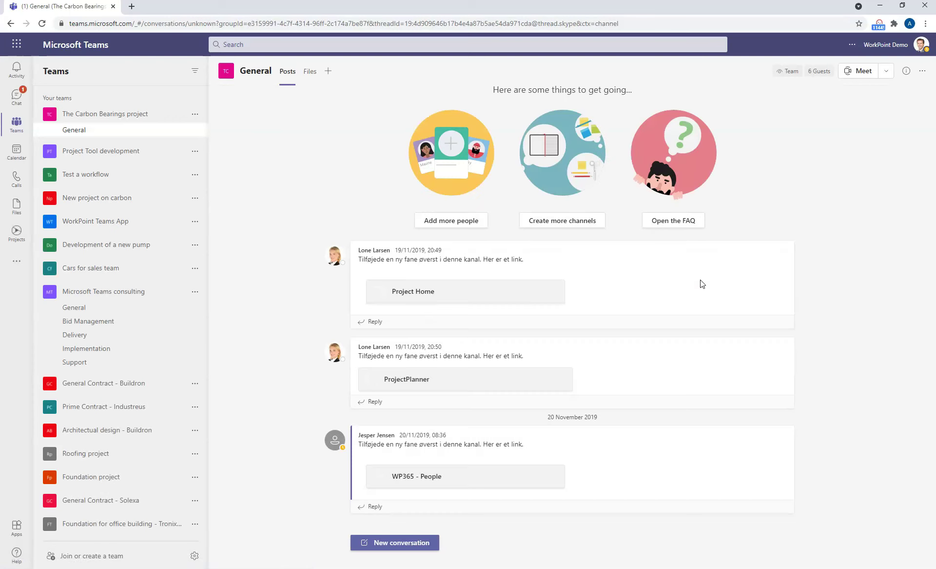
click(190, 242)
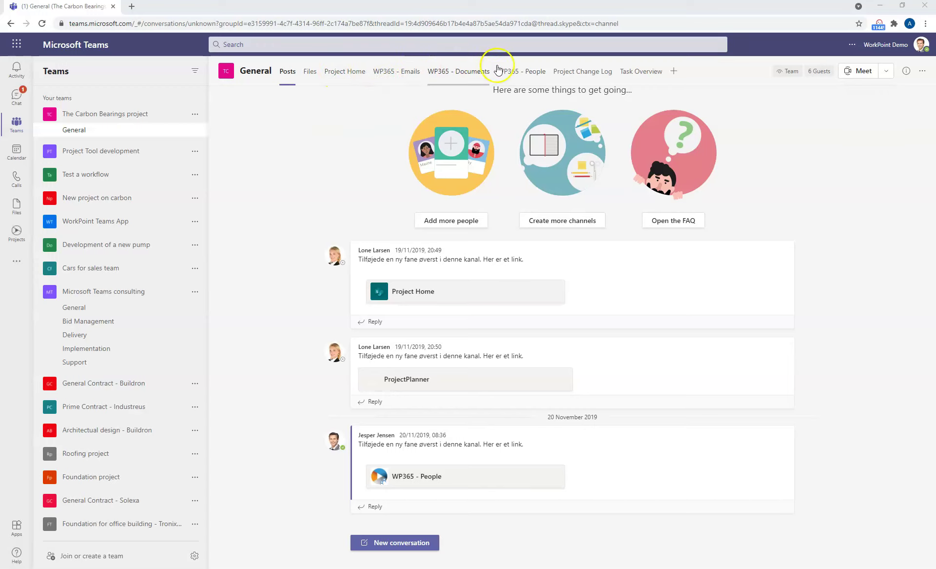
- Review the General channel's Project Home page from documents to project team, and view its WP365 - Documents list
click(336, 73)
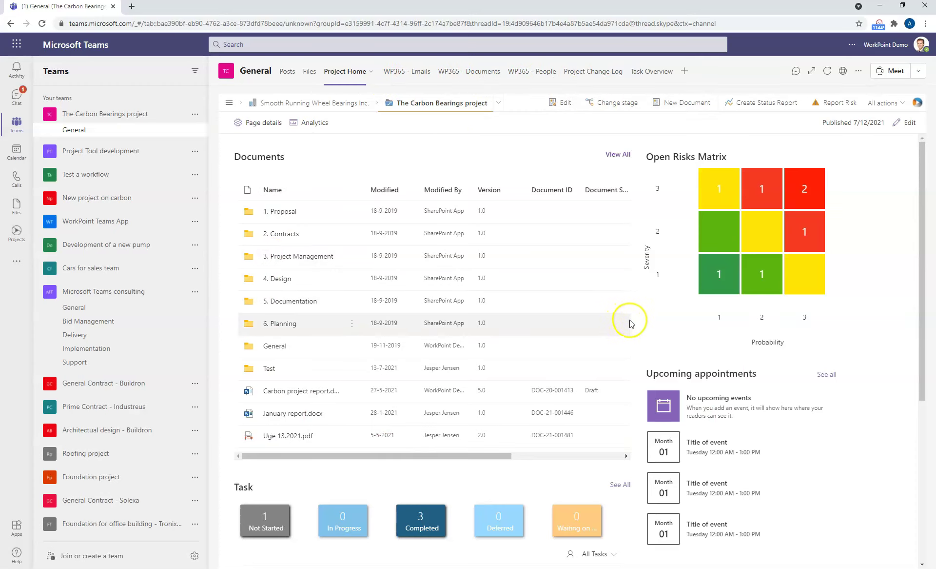
scroll(625, 291, down, 2)
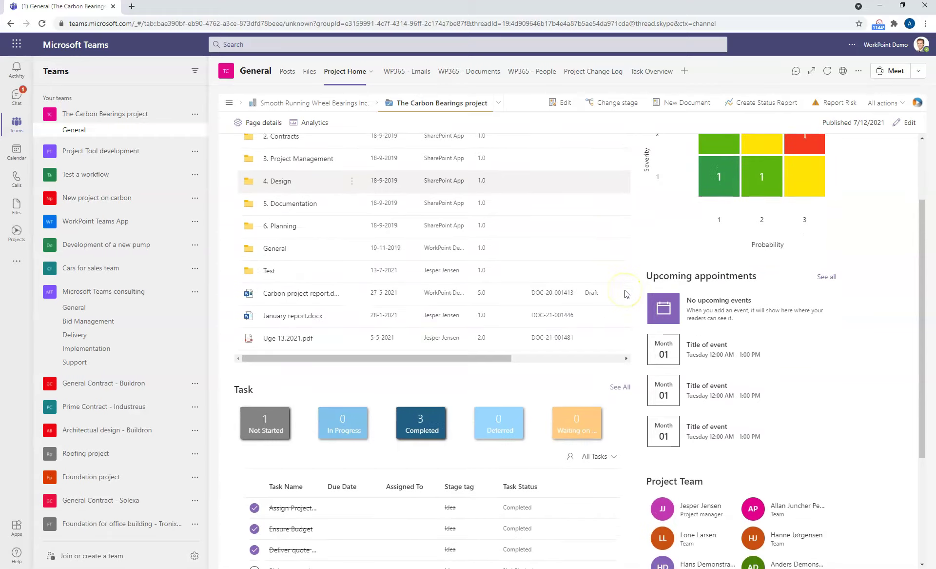
scroll(625, 290, down, 3)
scroll(623, 297, up, 3)
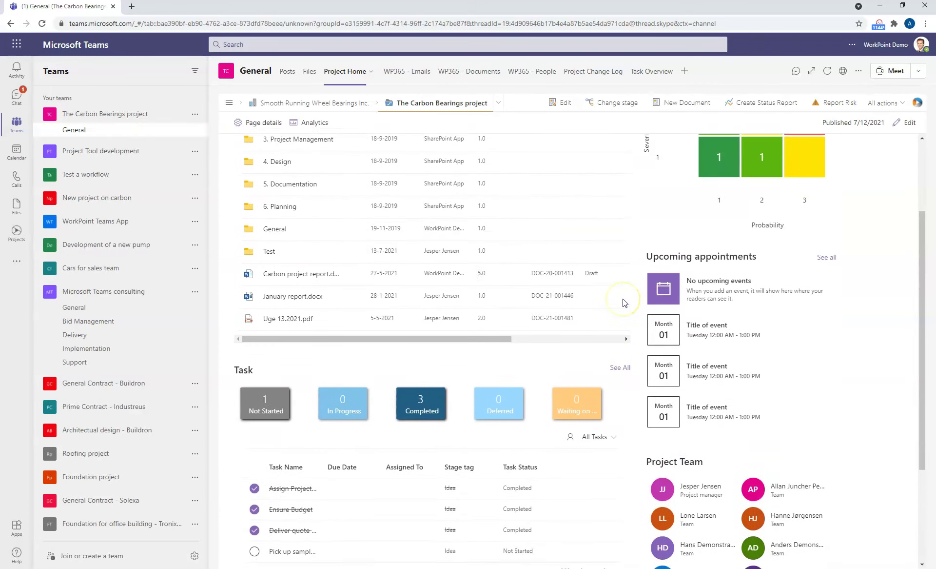
scroll(623, 300, up, 2)
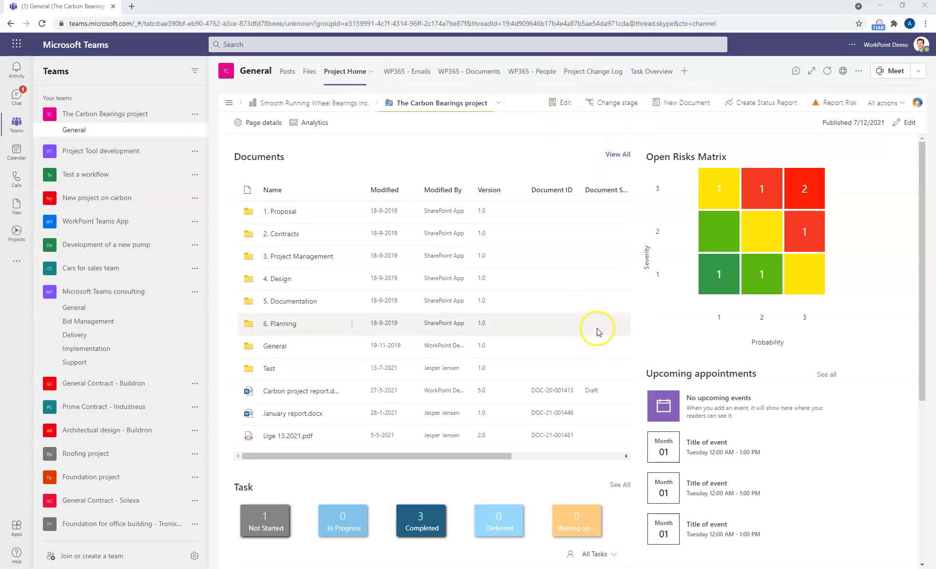
click(470, 73)
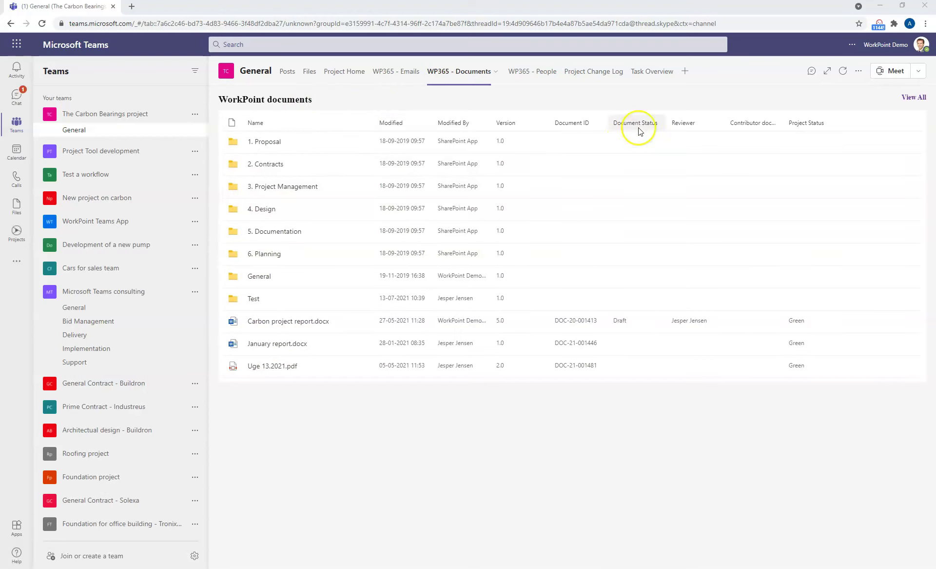
- Start adding a tab to the General channel and search the available apps for WP
click(687, 72)
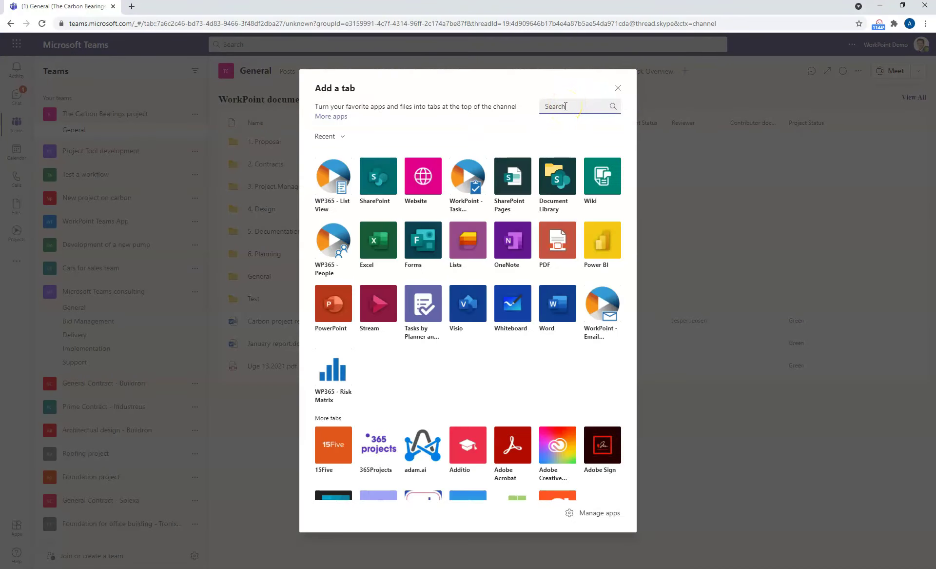
text(WP)
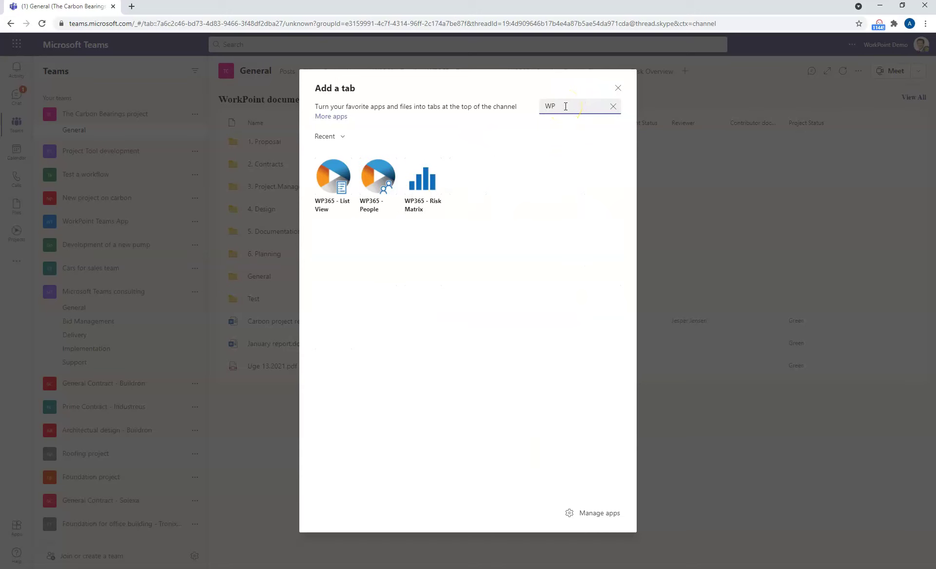
key(BackSpace)
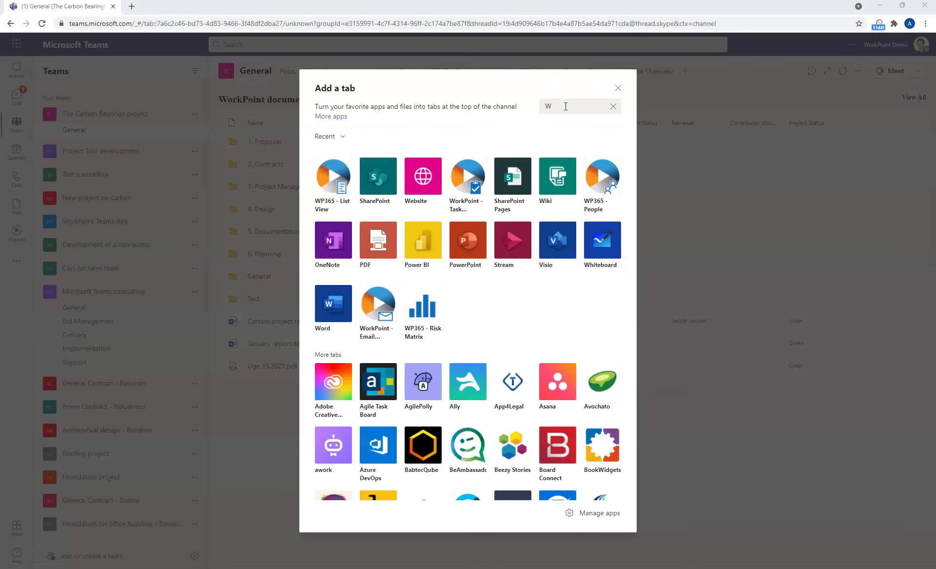